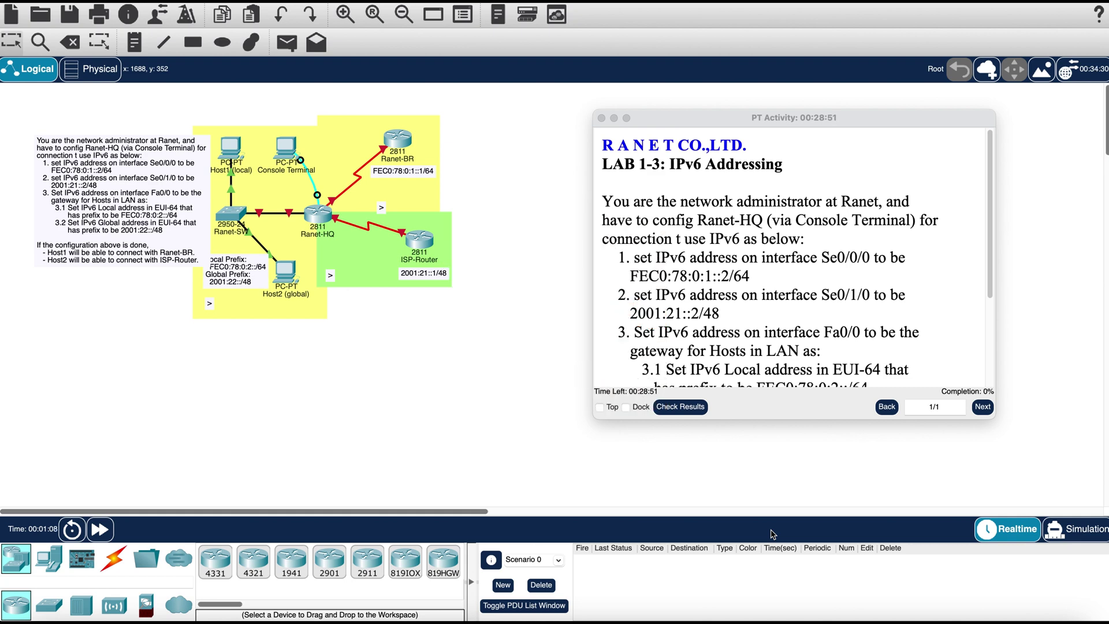
Open the console PC's terminal and connect to Ranet-HQ with default settings
scroll(759, 327, down, 3)
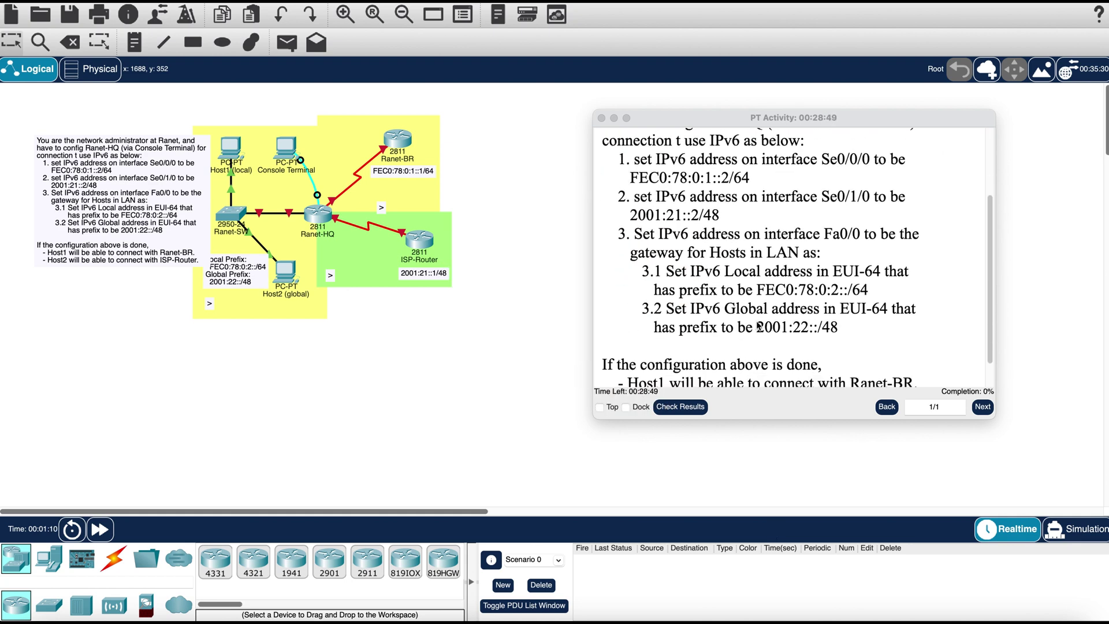
scroll(759, 326, up, 1)
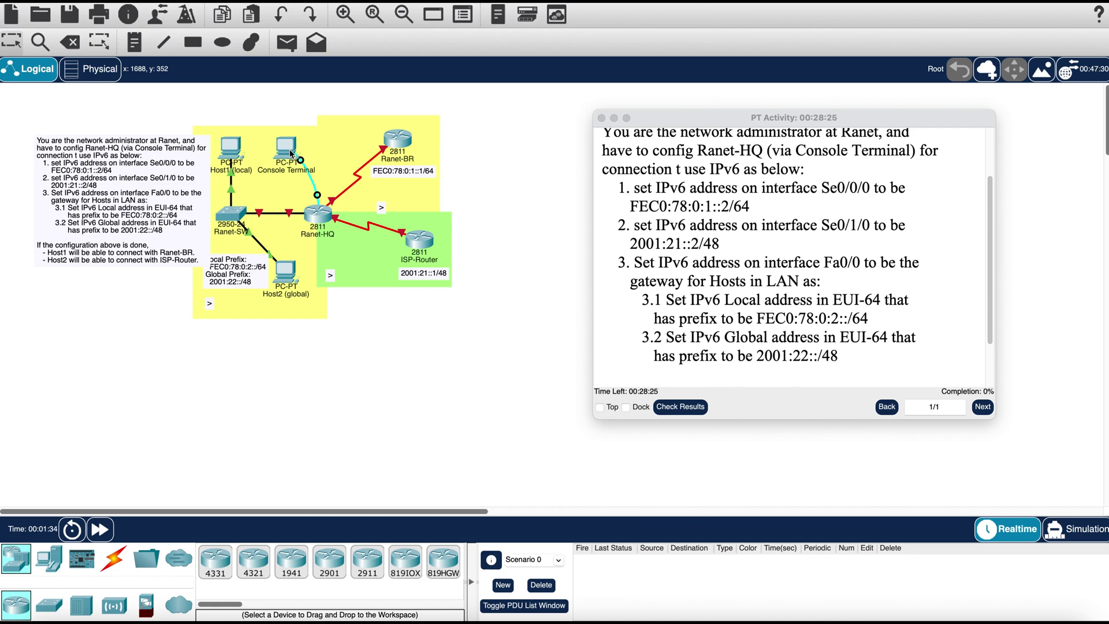
click(287, 148)
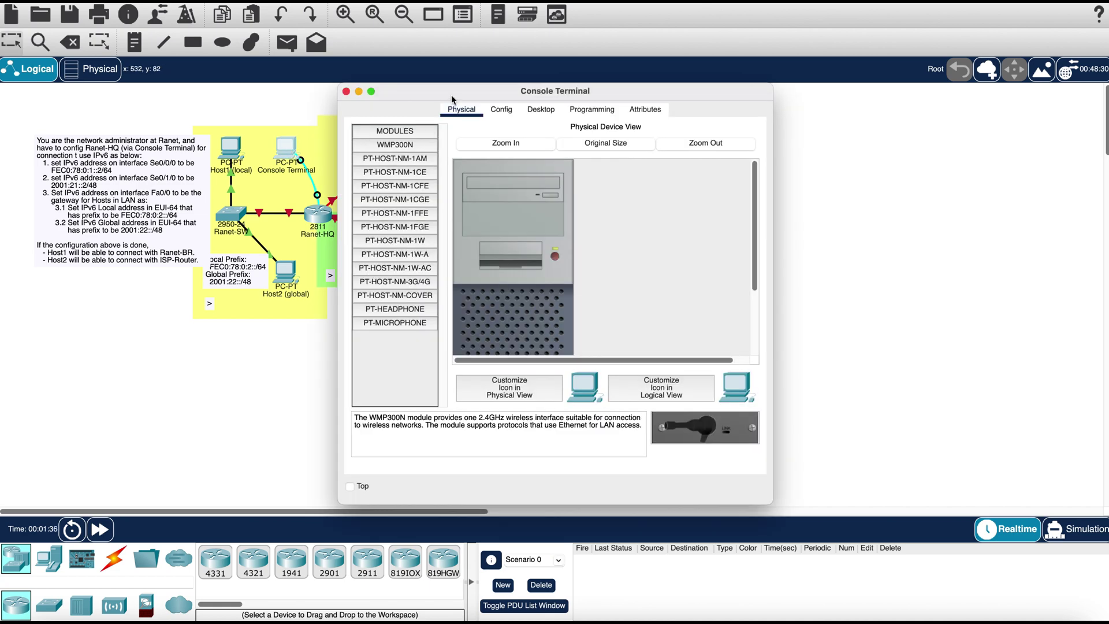
drag(451, 94, 366, 93)
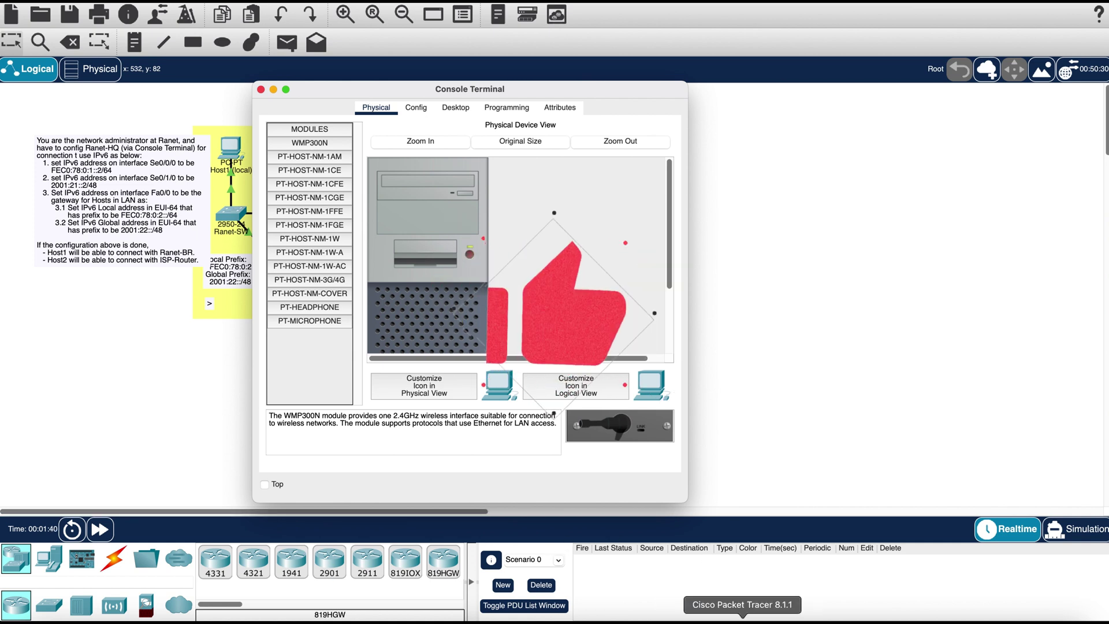
right_click(743, 622)
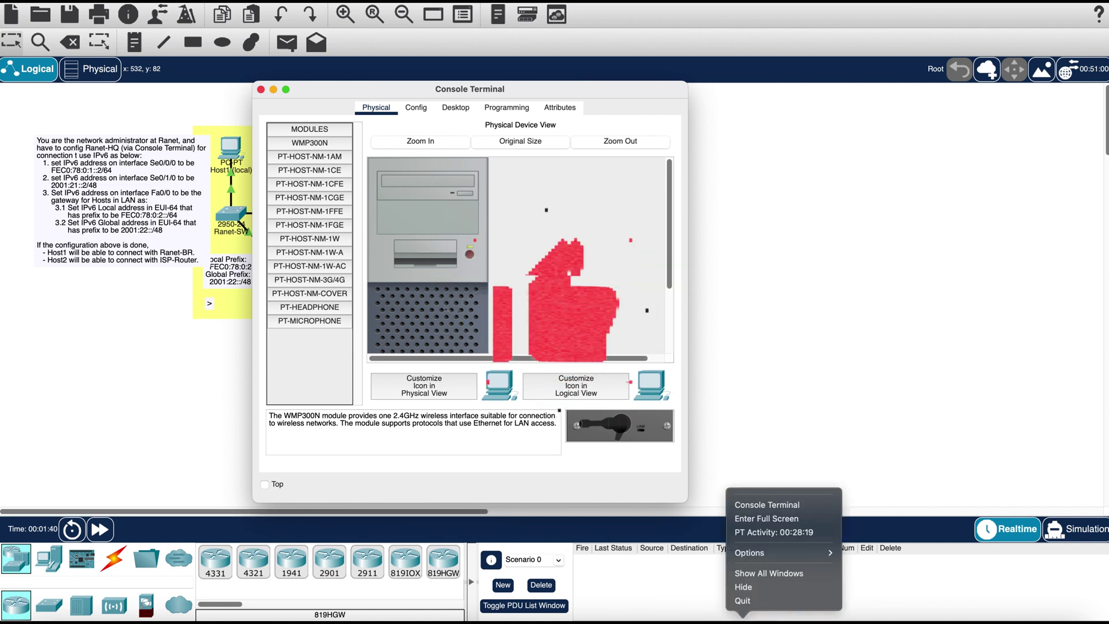
click(775, 535)
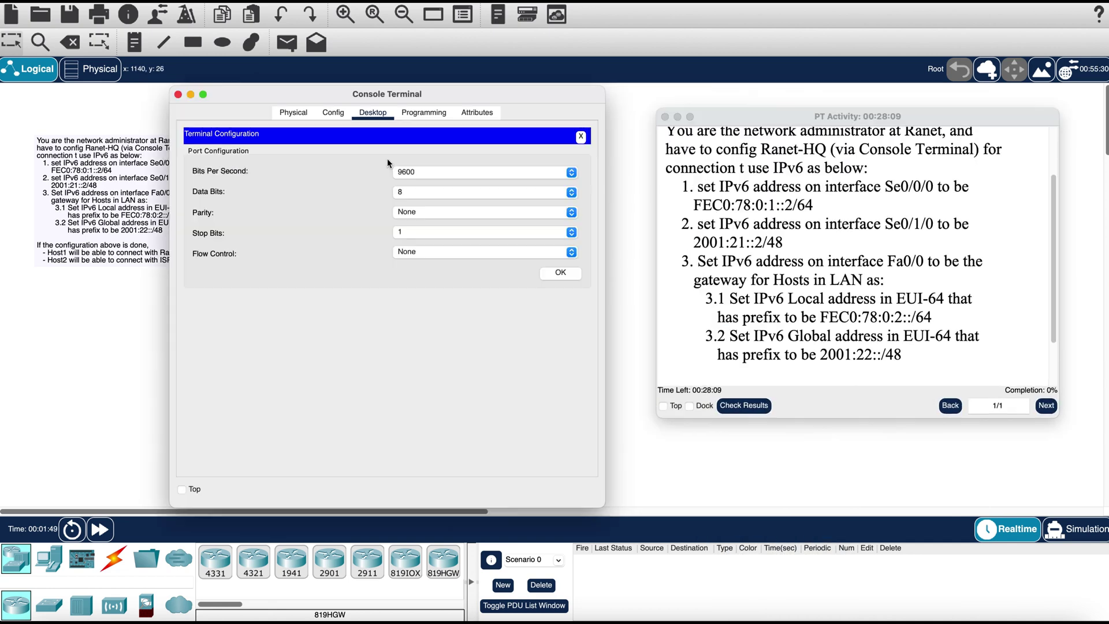
click(561, 272)
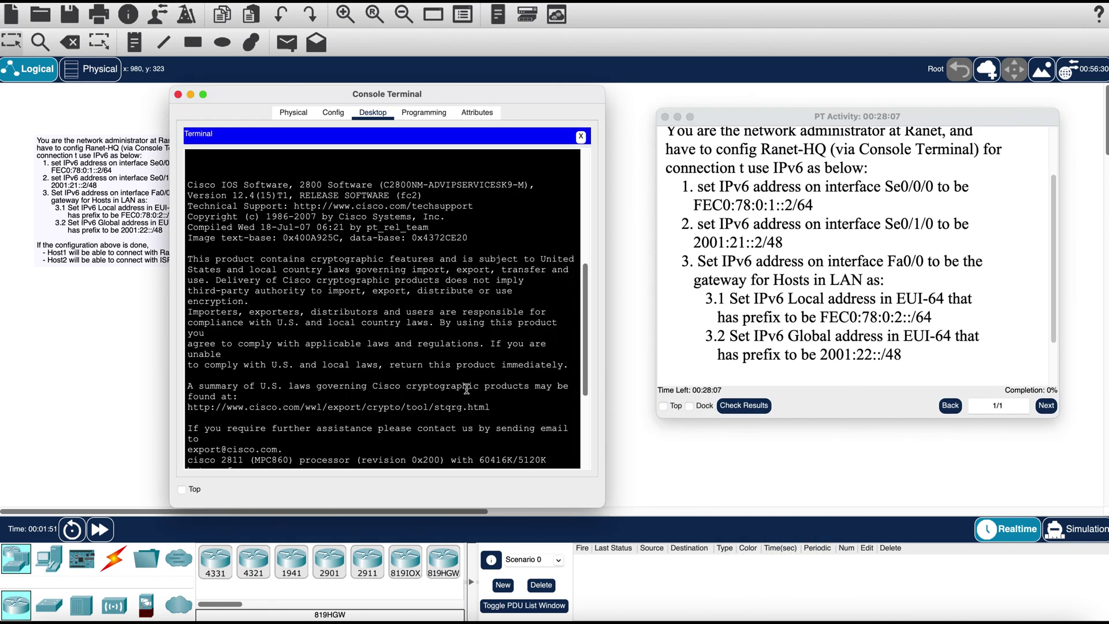
Enter privileged and global configuration mode, then enable ipv6 unicast-routing
key(Return)
key(Return)
text(en)
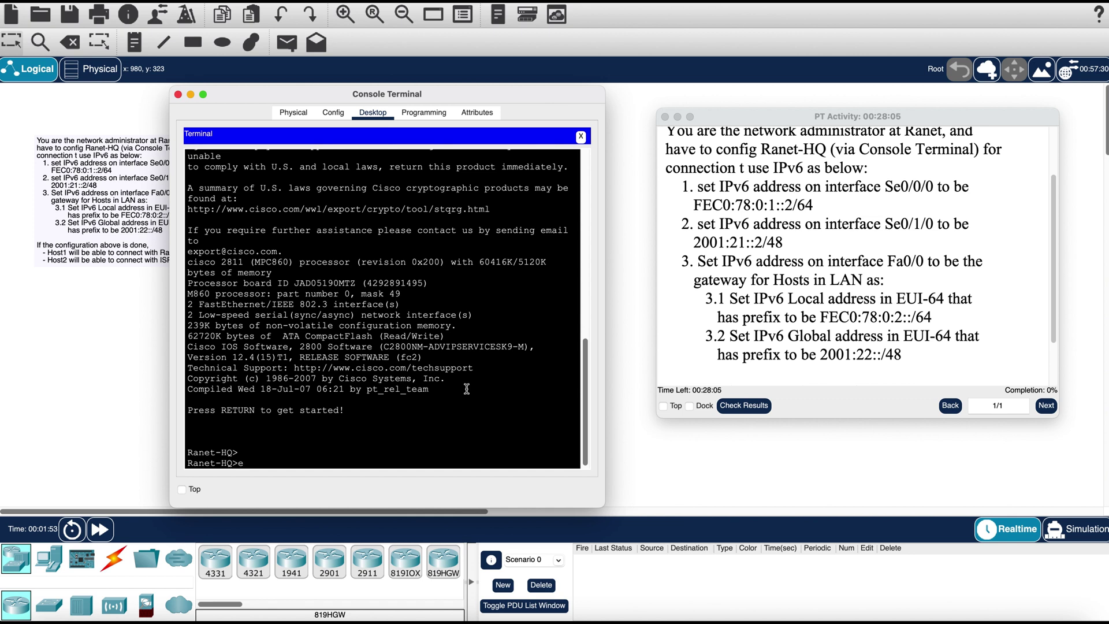
key(Return)
text(config t)
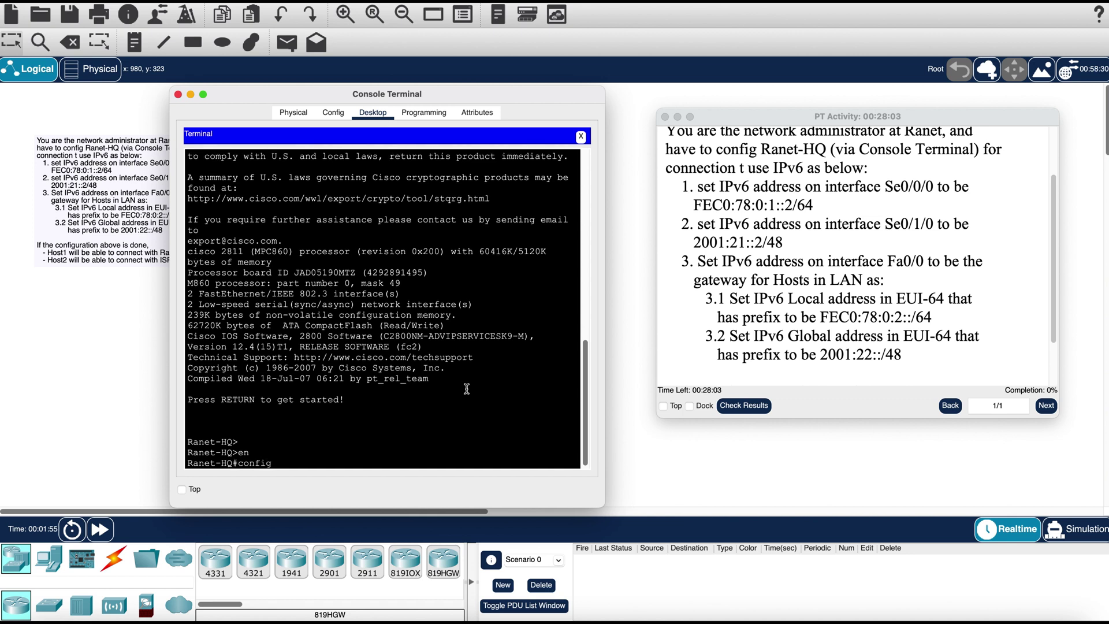
key(Return)
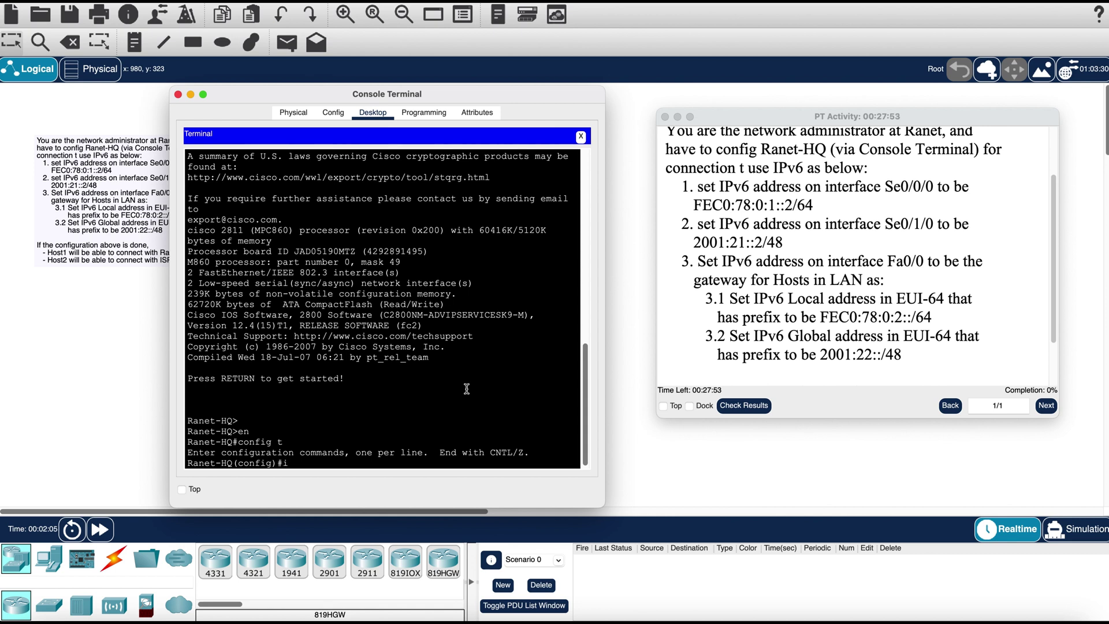
text(pv6 uni)
key(Tab)
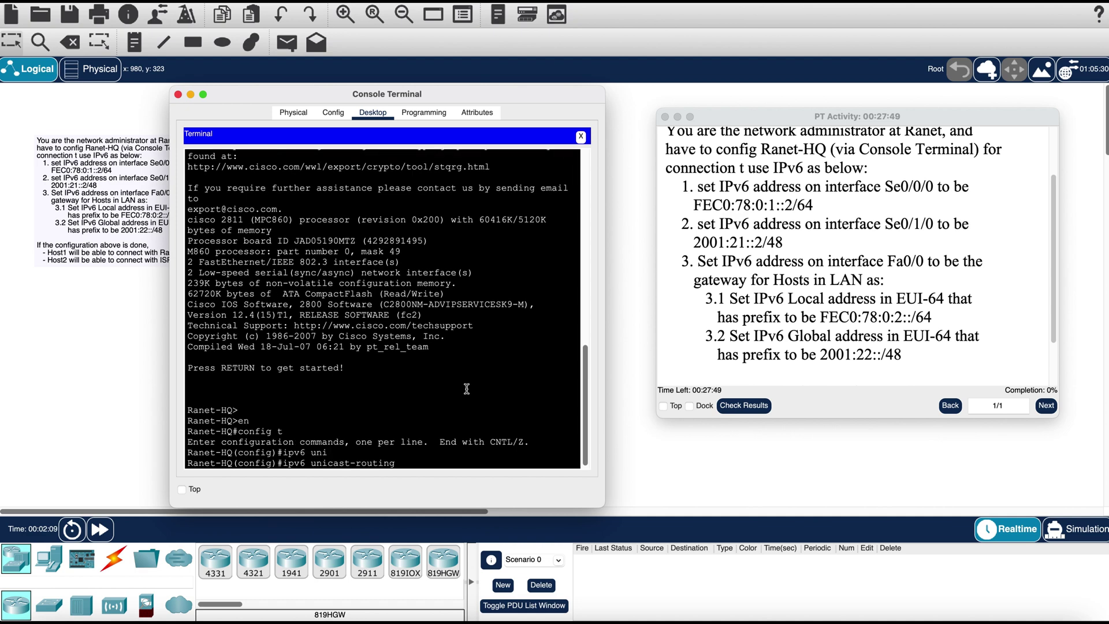
key(Return)
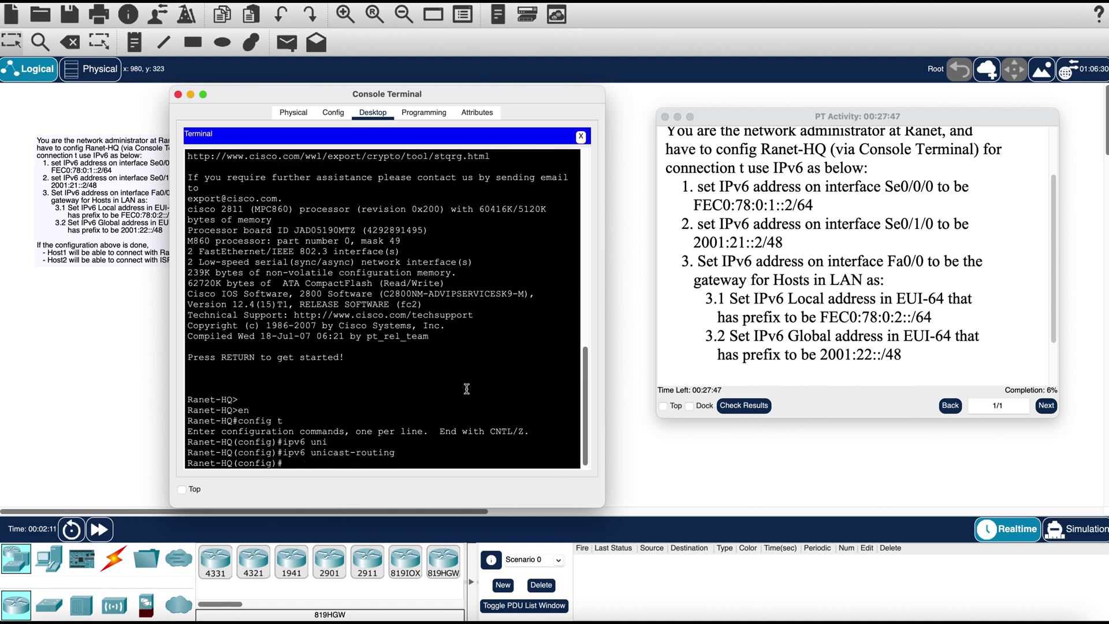
key(Return)
key(Return)
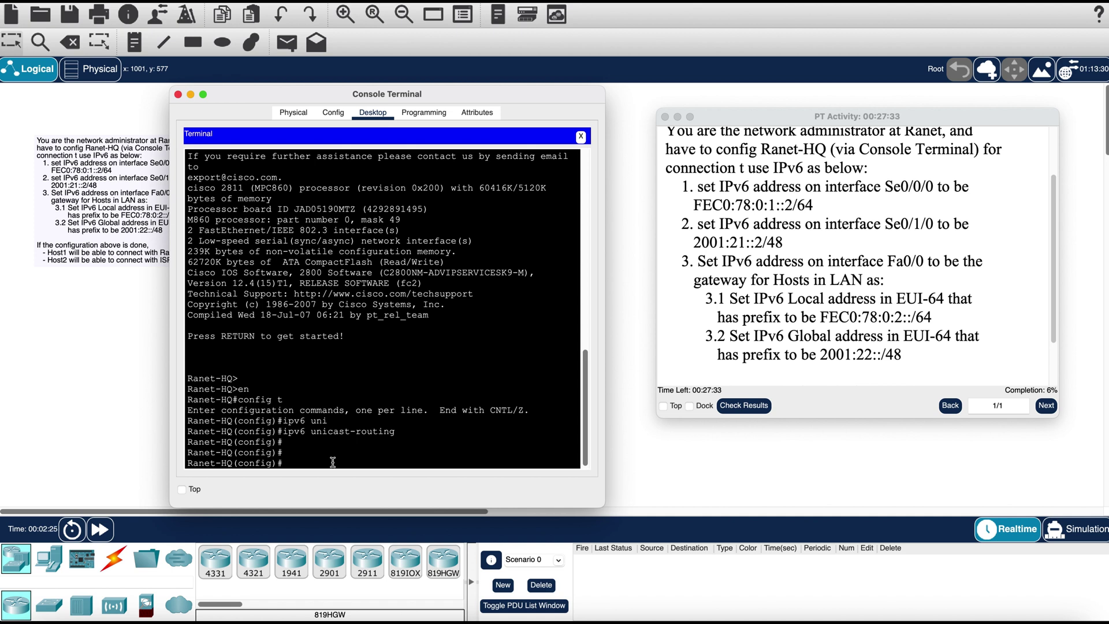
Assign IPv6 address FEC0:78:0:1::2/64 to interface Serial0/0/0
text(int se 0/0/0)
key(Return)
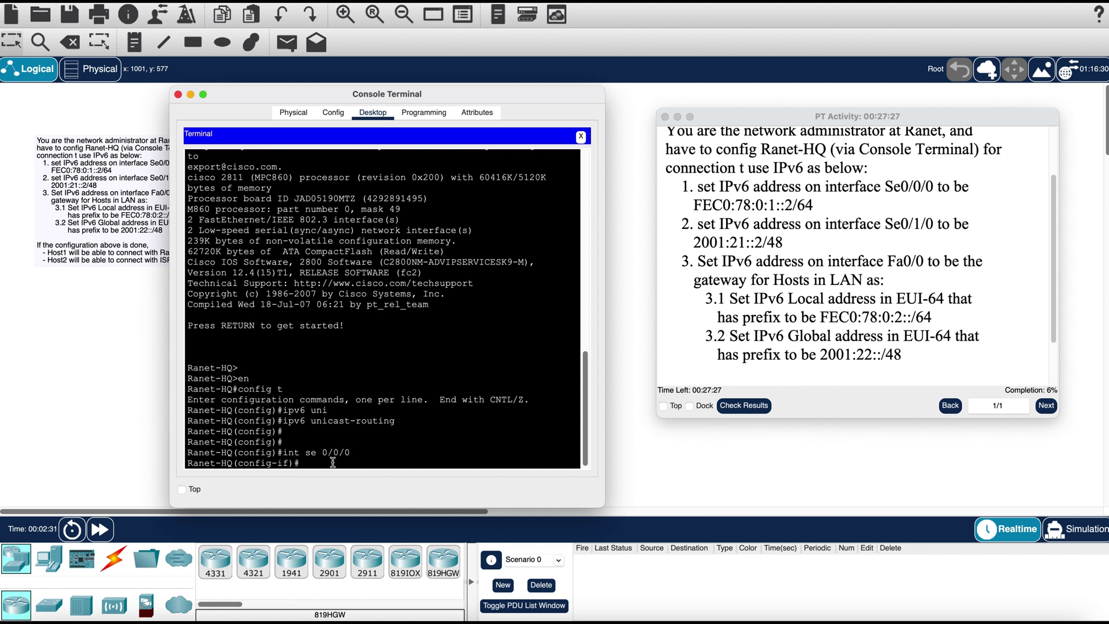
text(ipv6 add)
key(Tab)
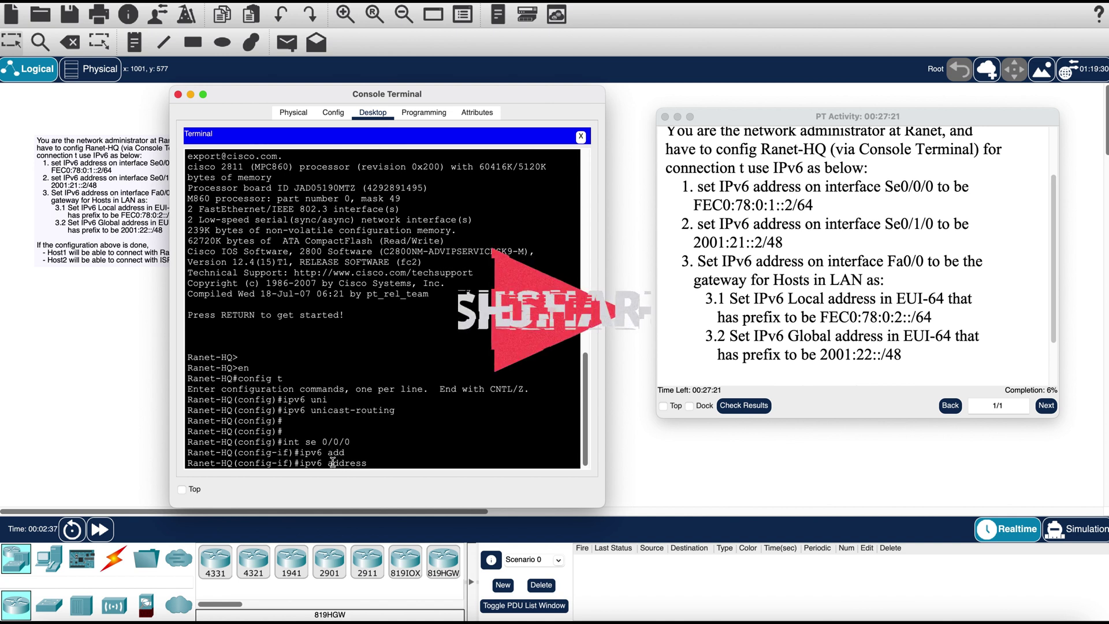
text(FEC)
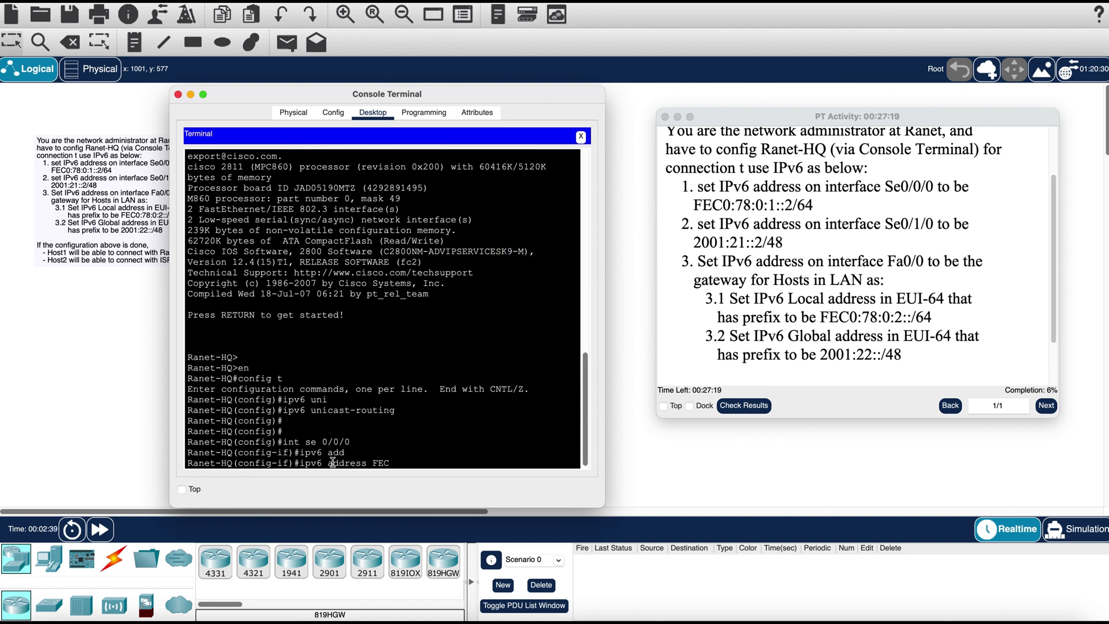
text(0:78:0:1::2/64)
key(Return)
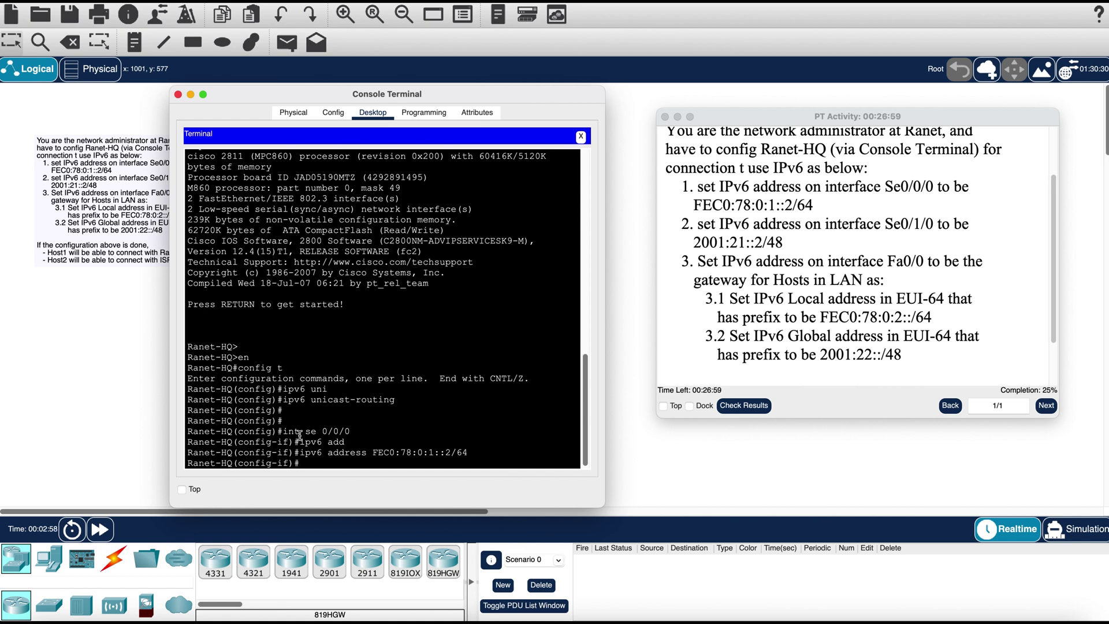
Bring Serial0/0/0 up with no shutdown
text(NO)
key(BackSpace)
key(BackSpace)
key(BackSpace)
text(no shutdown)
key(Return)
key(Return)
key(Return)
key(Return)
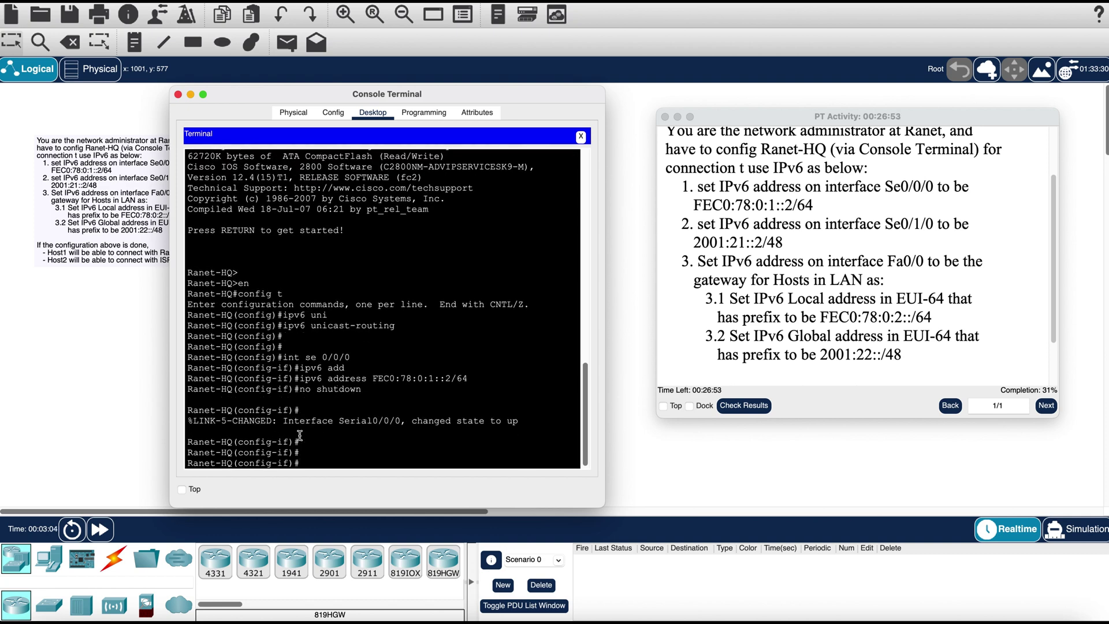
key(Return)
key(Return)
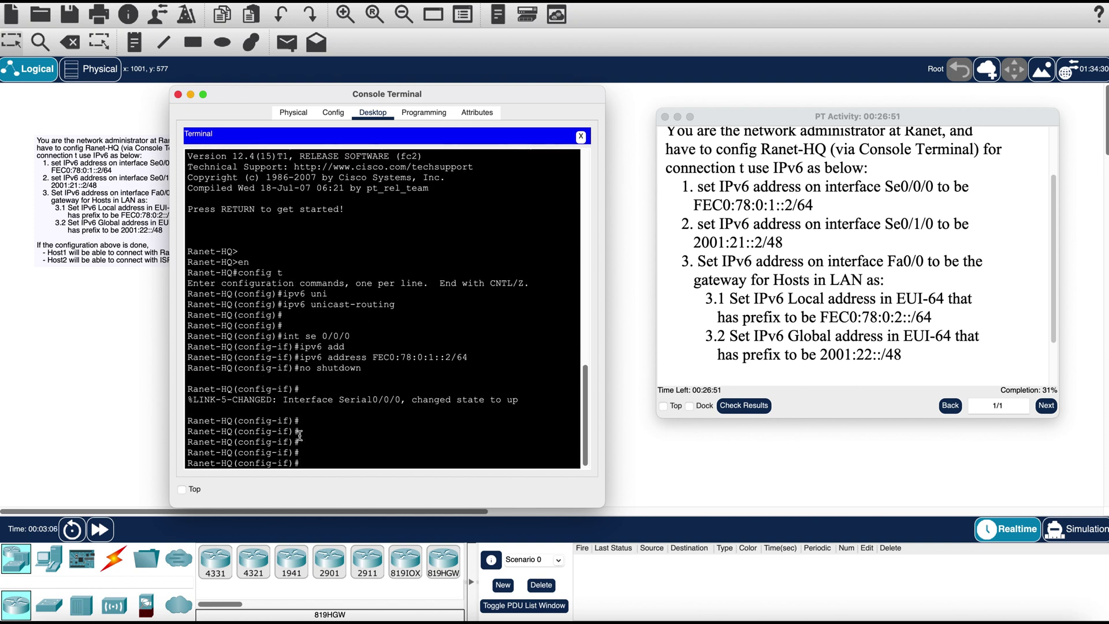
key(Return)
key(Return)
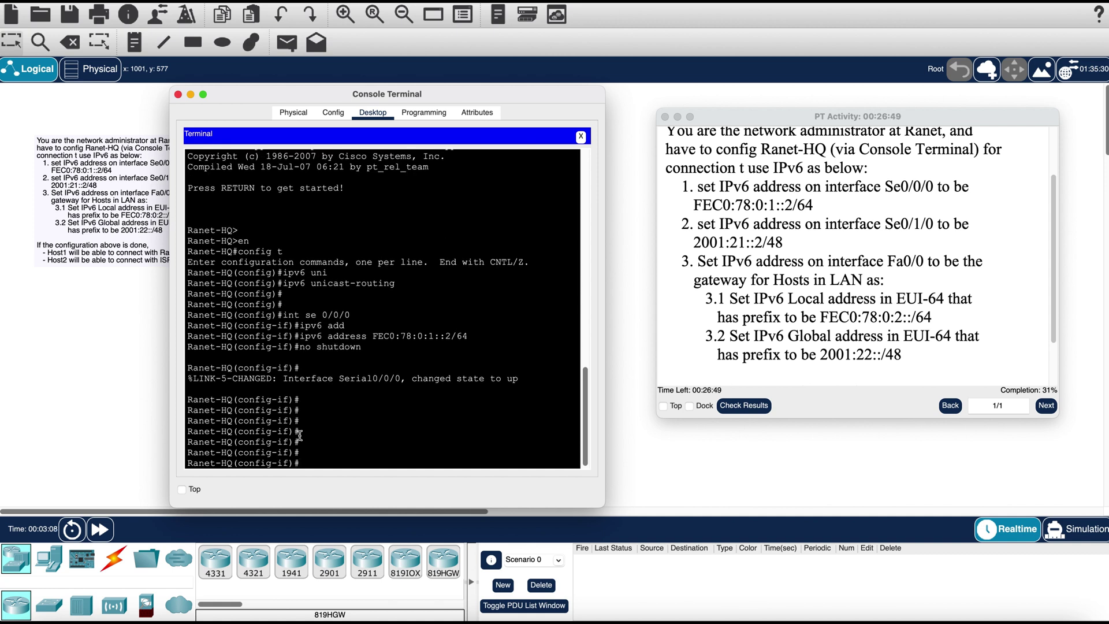
Return to global configuration and abandon a mistaken attempt on Serial0/1/1
text(ex)
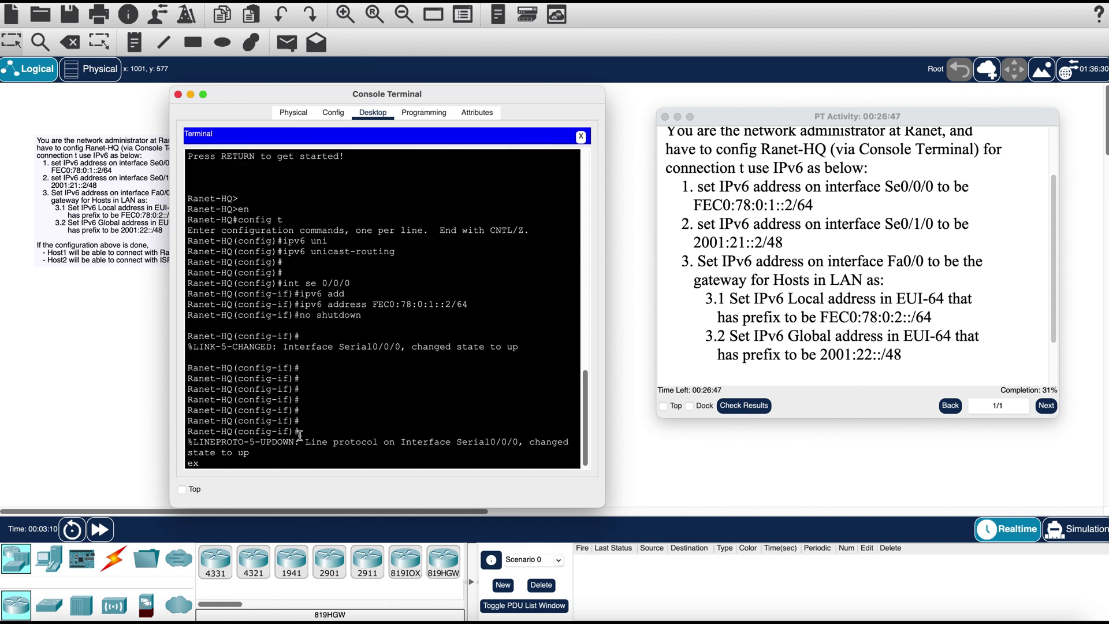
text(it)
key(Return)
key(Return)
key(Return)
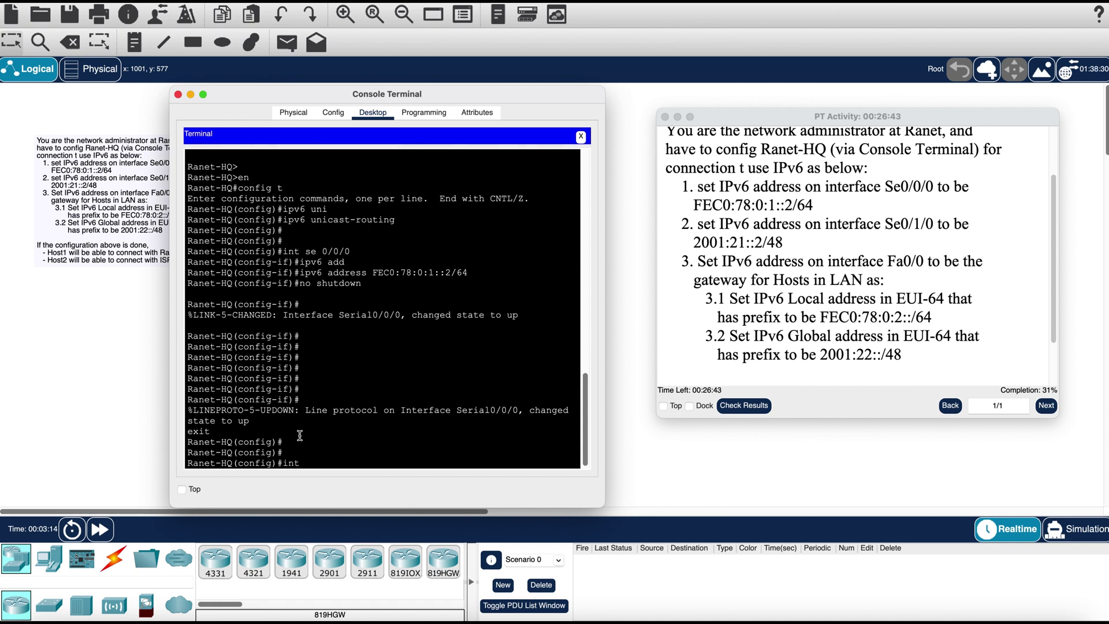
text(int se 0/1/1)
key(Return)
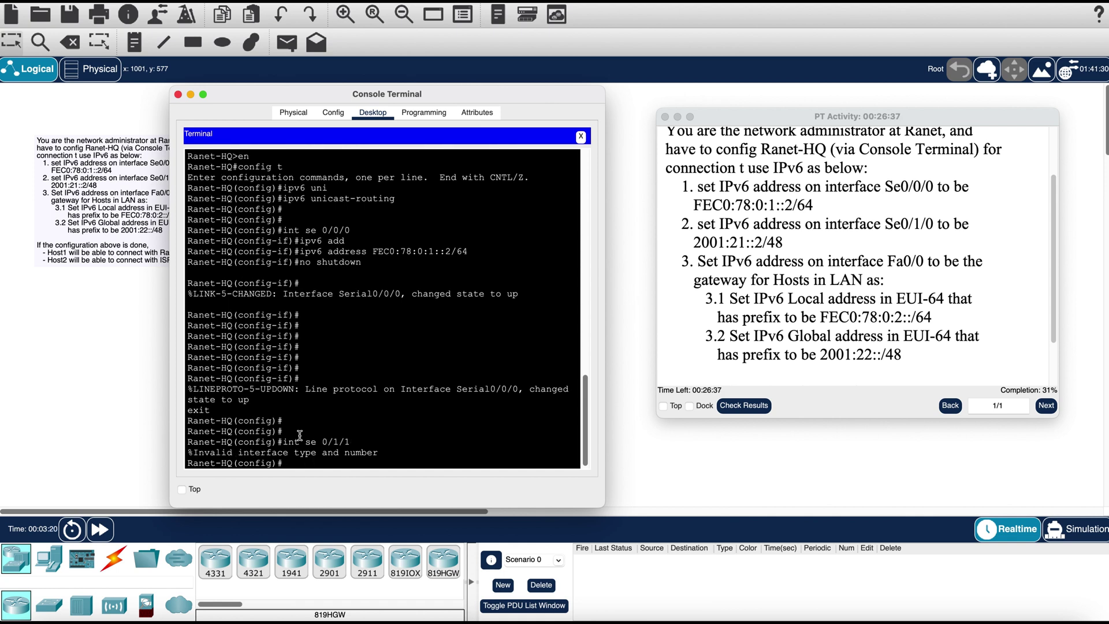
text(ip v6add)
key(Tab)
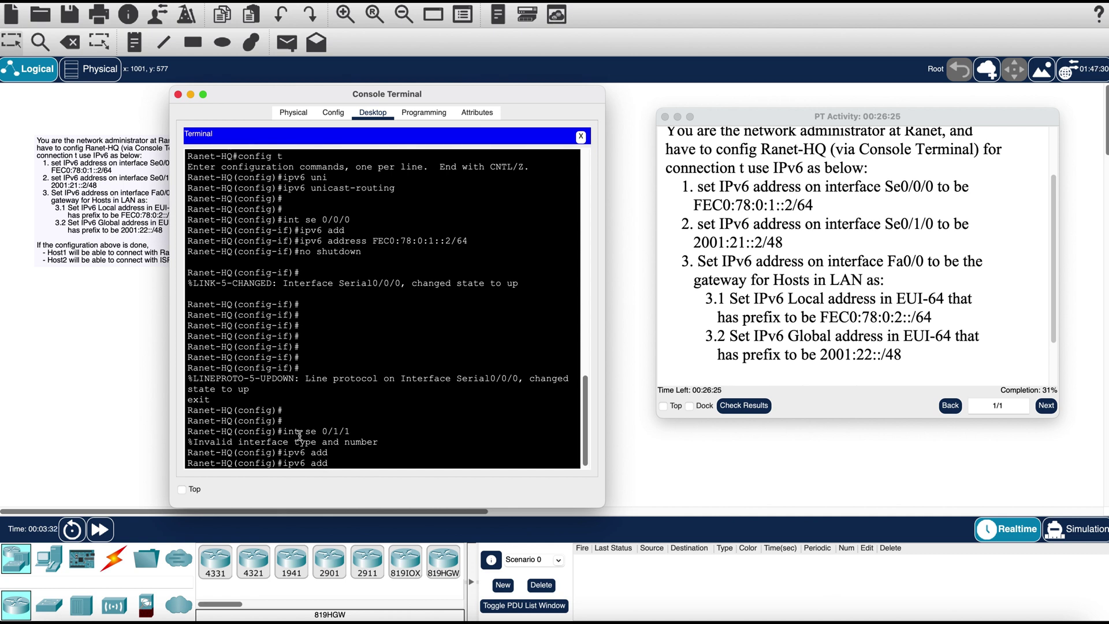
key(Tab)
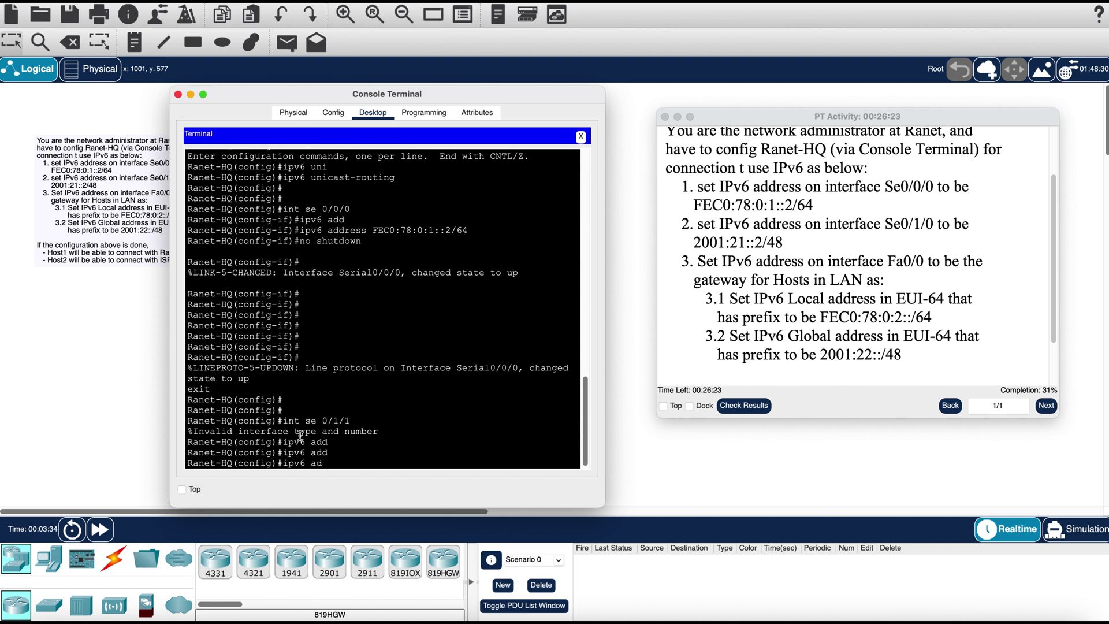
text(res)
key(Tab)
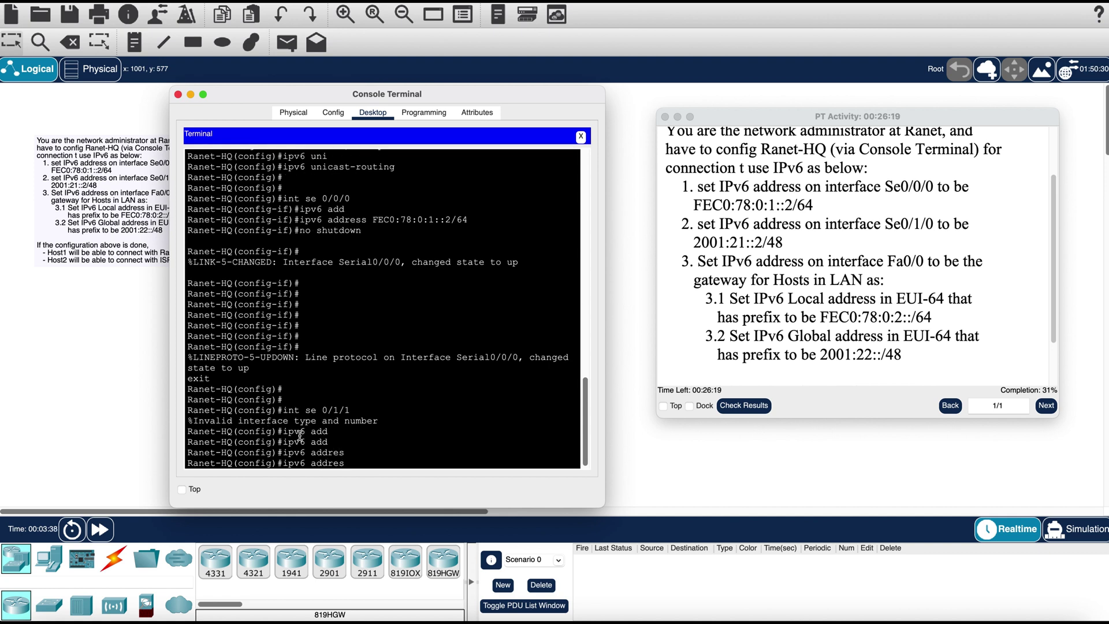
key(BackSpace)
key(BackSpace)
key(BackSpace)
key(BackSpace)
key(BackSpace)
key(BackSpace)
key(BackSpace)
key(BackSpace)
key(BackSpace)
key(BackSpace)
key(BackSpace)
key(Return)
key(Return)
key(Return)
Assign IPv6 address 2001:21::2/48 to interface Serial0/1/0
text(in)
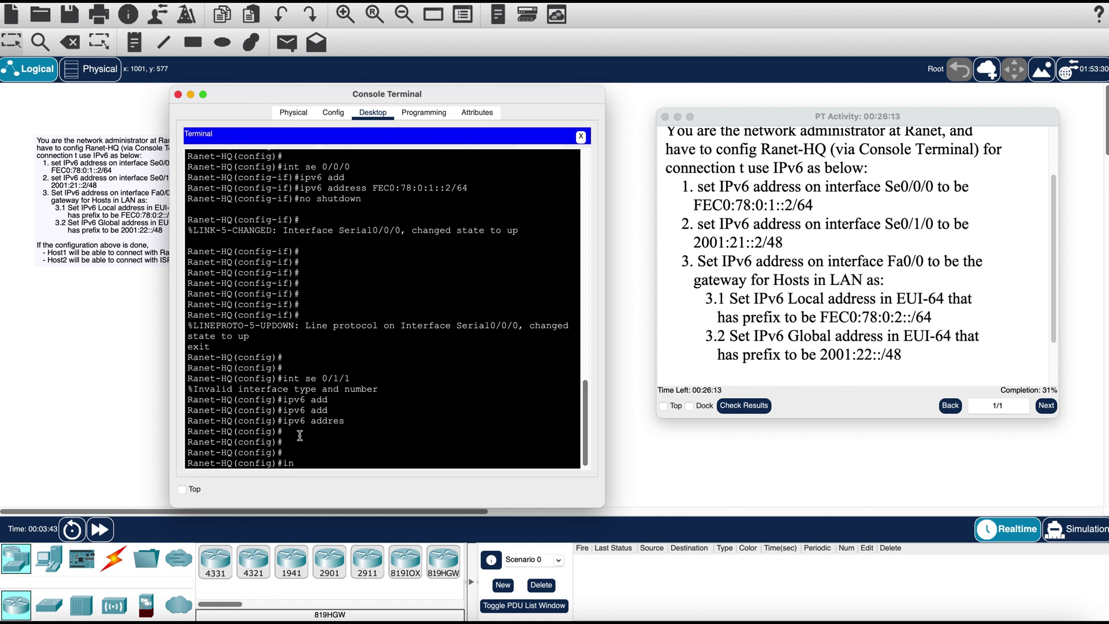
text(t se 0/1/0)
key(Return)
key(Return)
key(Return)
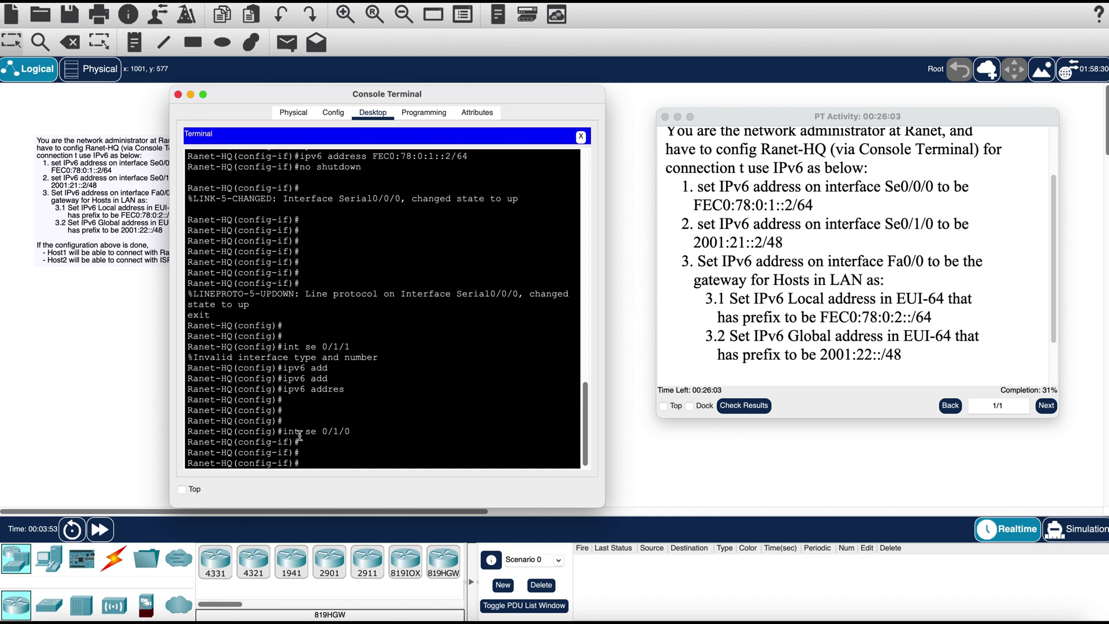
text(ipv6 add)
key(Tab)
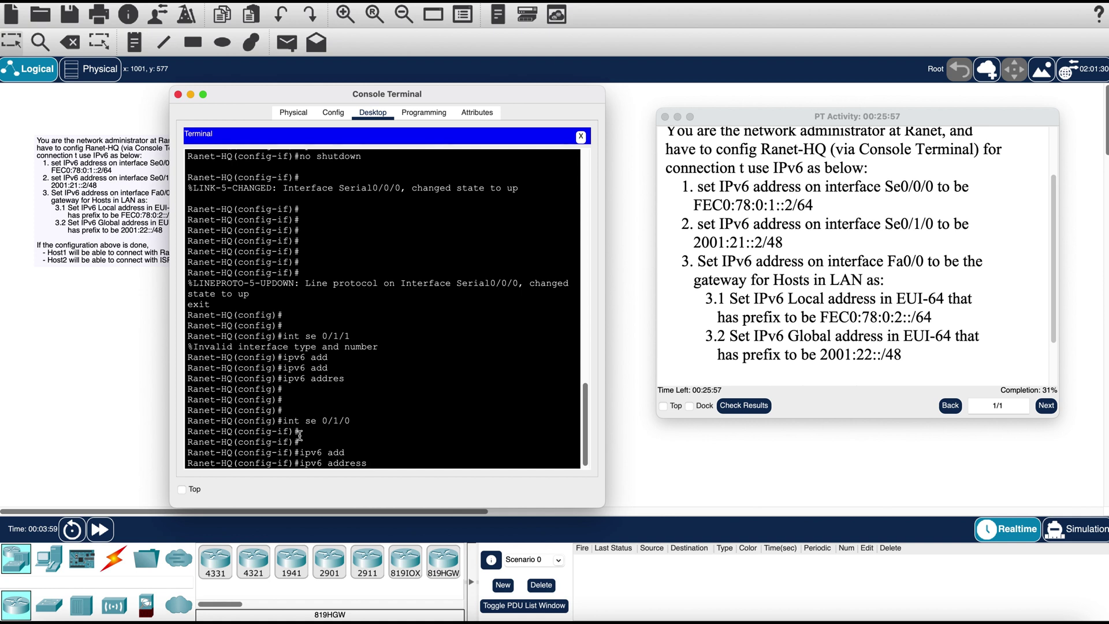
text(2)
text(1:21::2/48)
key(Return)
key(Return)
Bring Serial0/1/0 up with no shutdown
key(Return)
text(no)
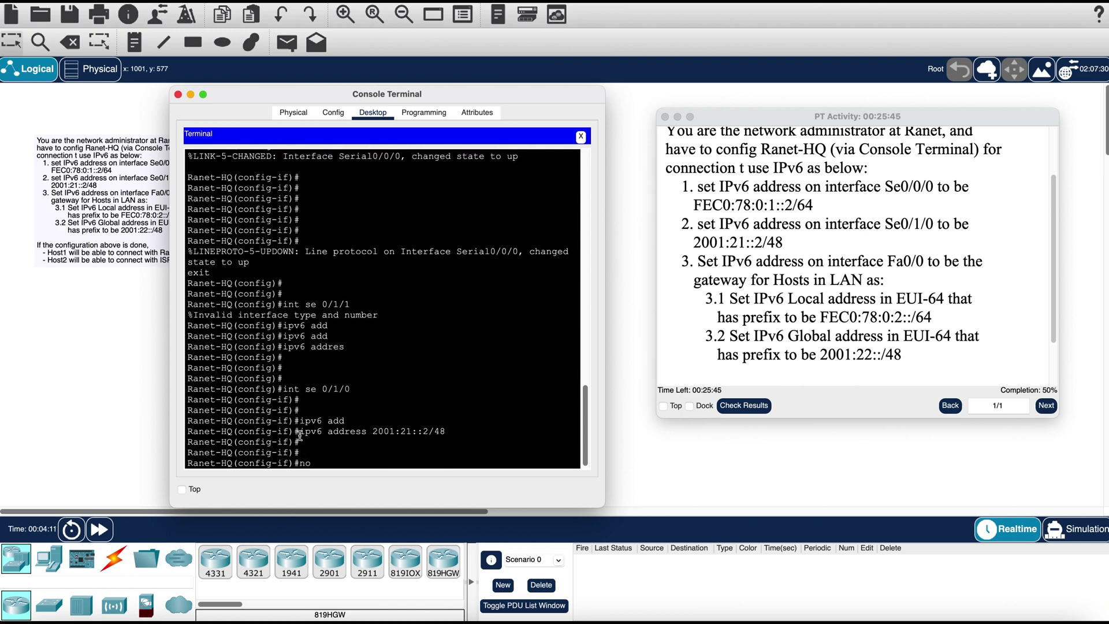
text( shut)
key(Tab)
key(Return)
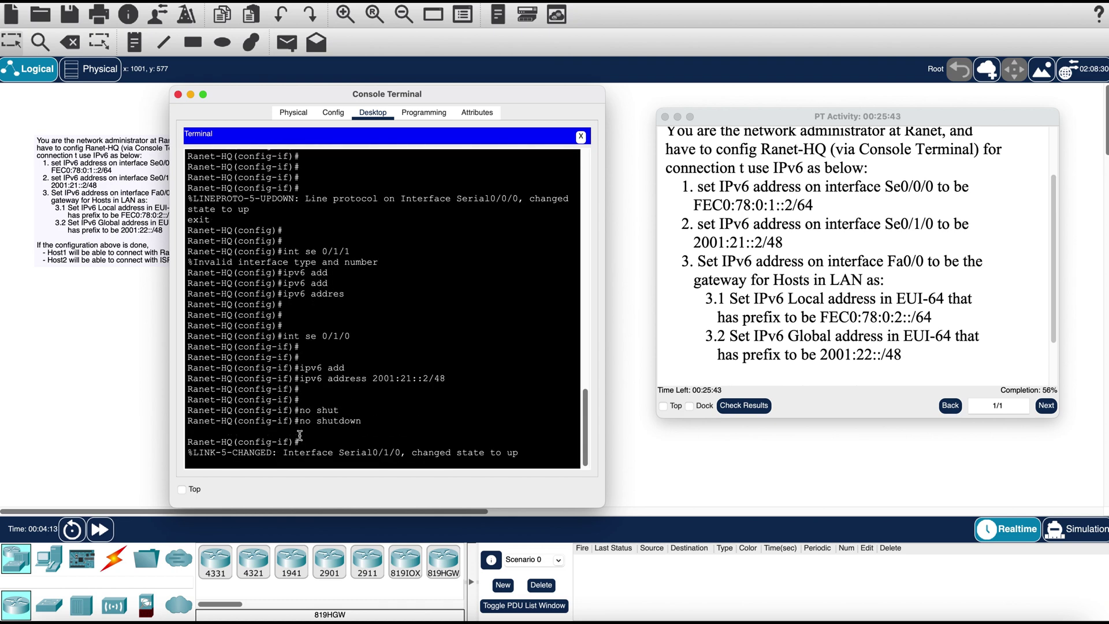
key(Return)
key(Return)
text(exit)
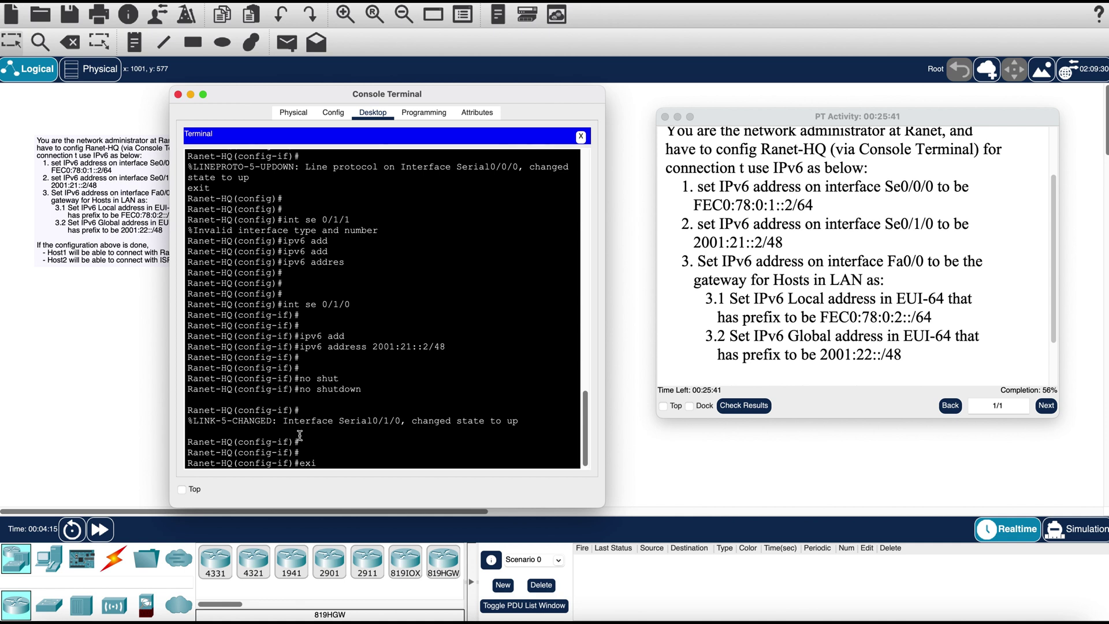
key(Return)
key(Return)
key(Return)
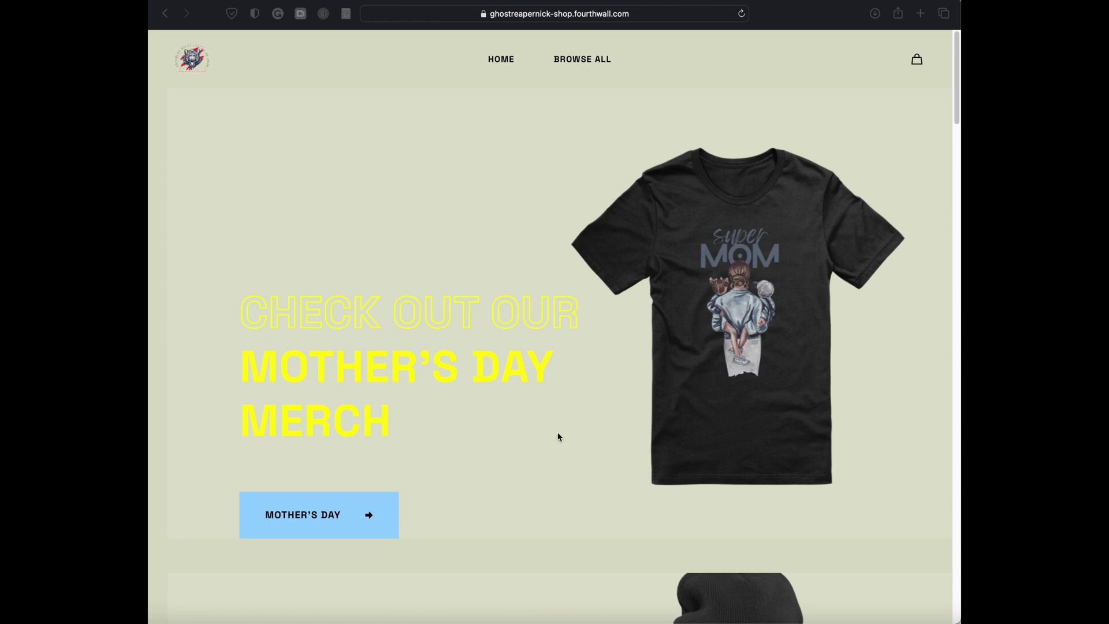
Scroll through the Fourthwall storefront home page
scroll(557, 436, down, 3)
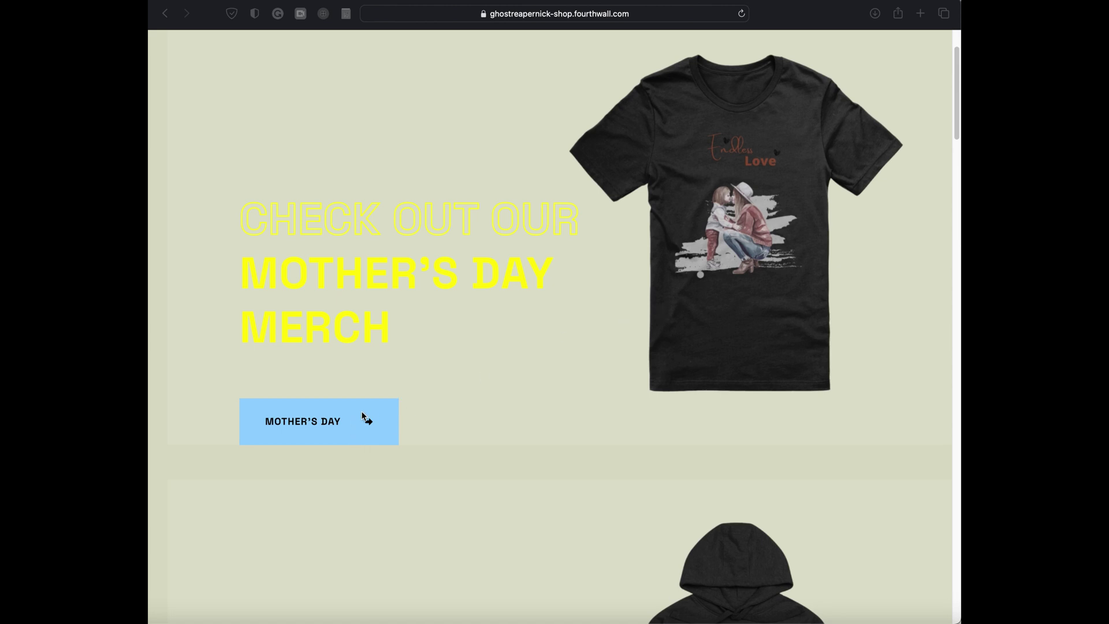
click(456, 429)
scroll(455, 428, down, 10)
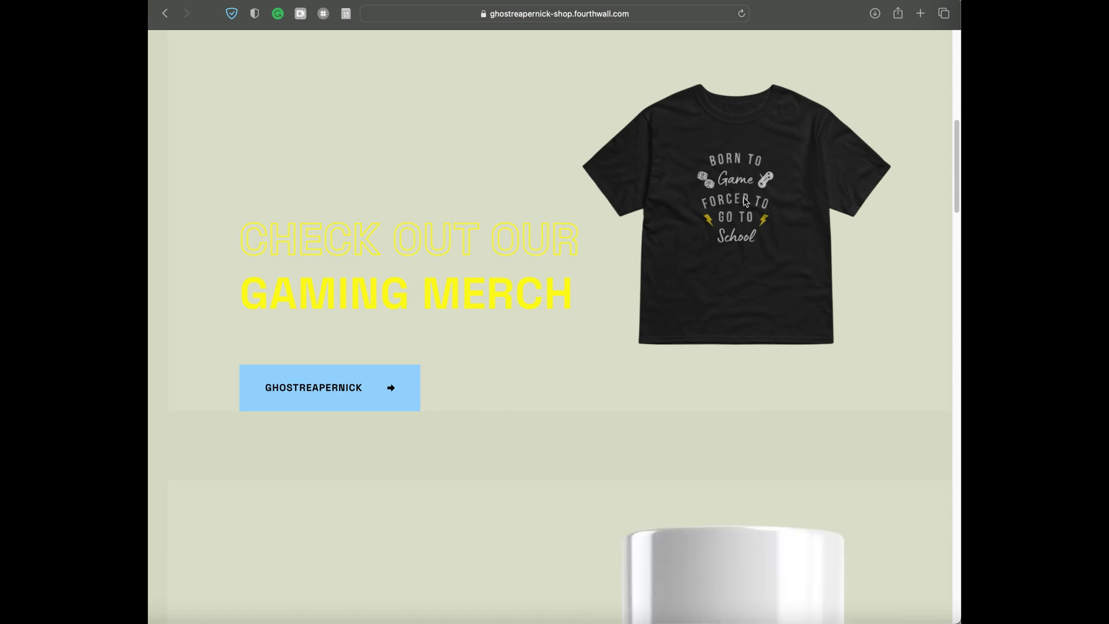
scroll(627, 387, down, 10)
scroll(628, 392, down, 2)
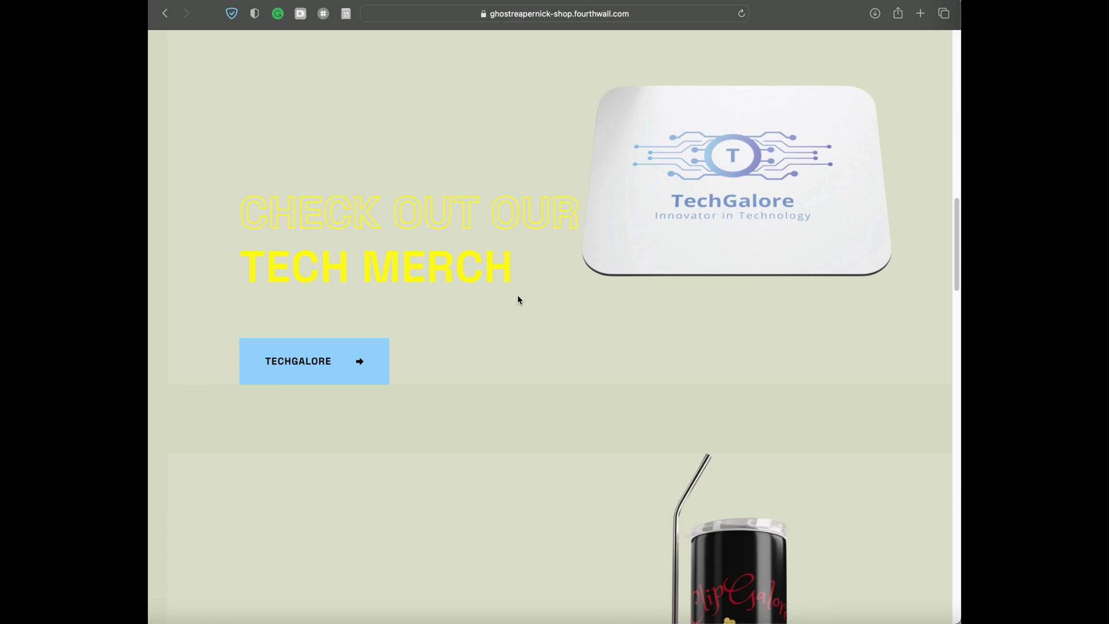
scroll(519, 300, down, 10)
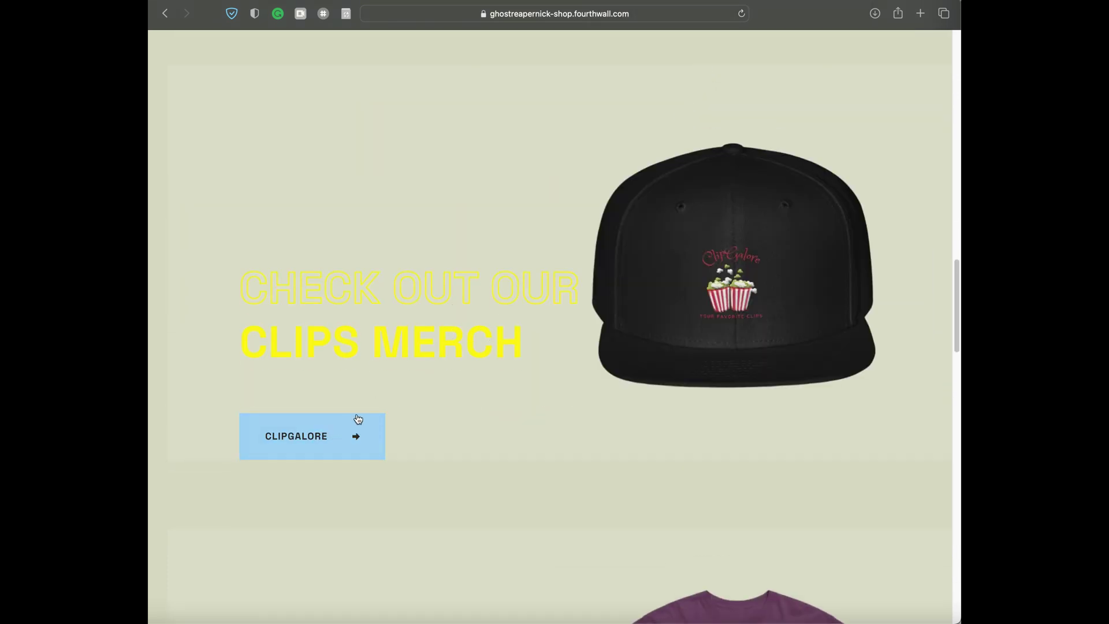
scroll(448, 289, up, 7)
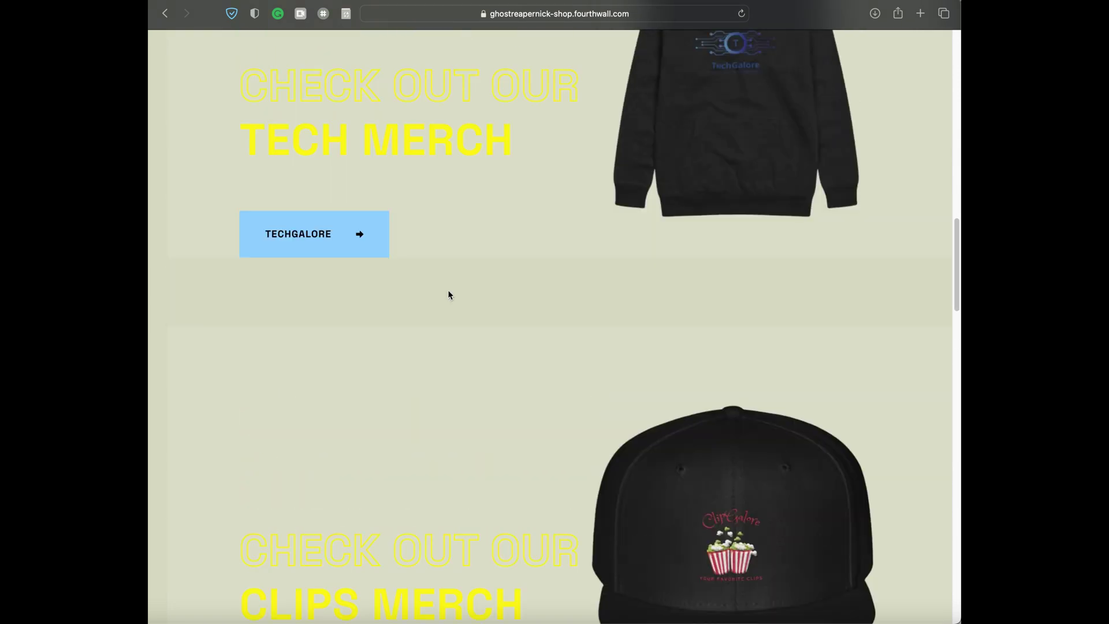
Browse the TechGalore collection, then return to the home page's Clips Merch section
click(324, 250)
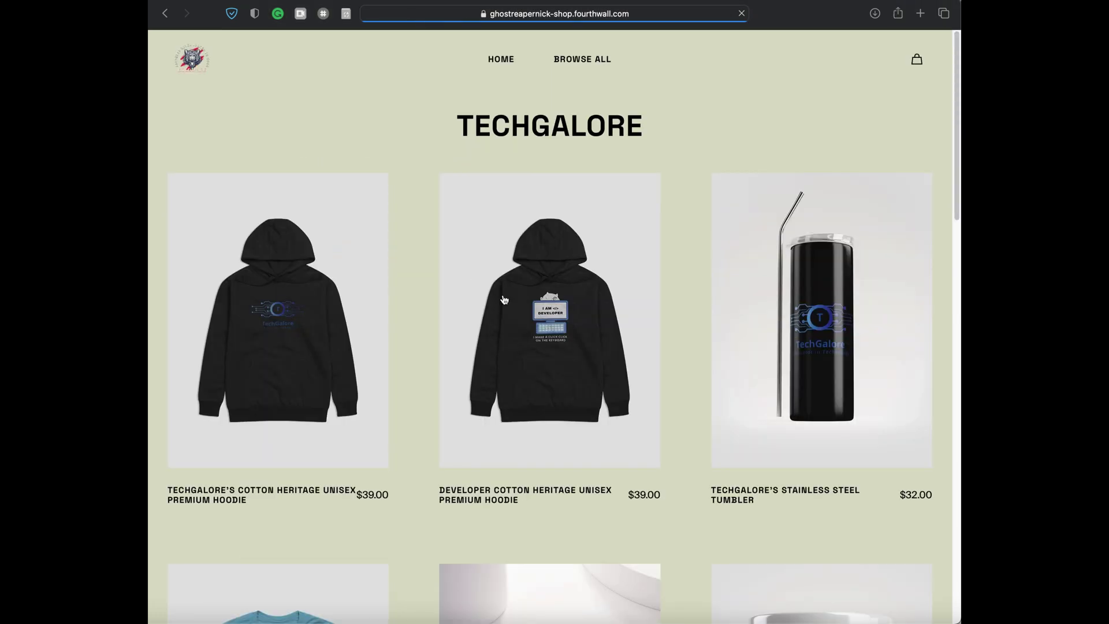
scroll(504, 300, down, 5)
scroll(504, 300, down, 2)
scroll(505, 299, down, 2)
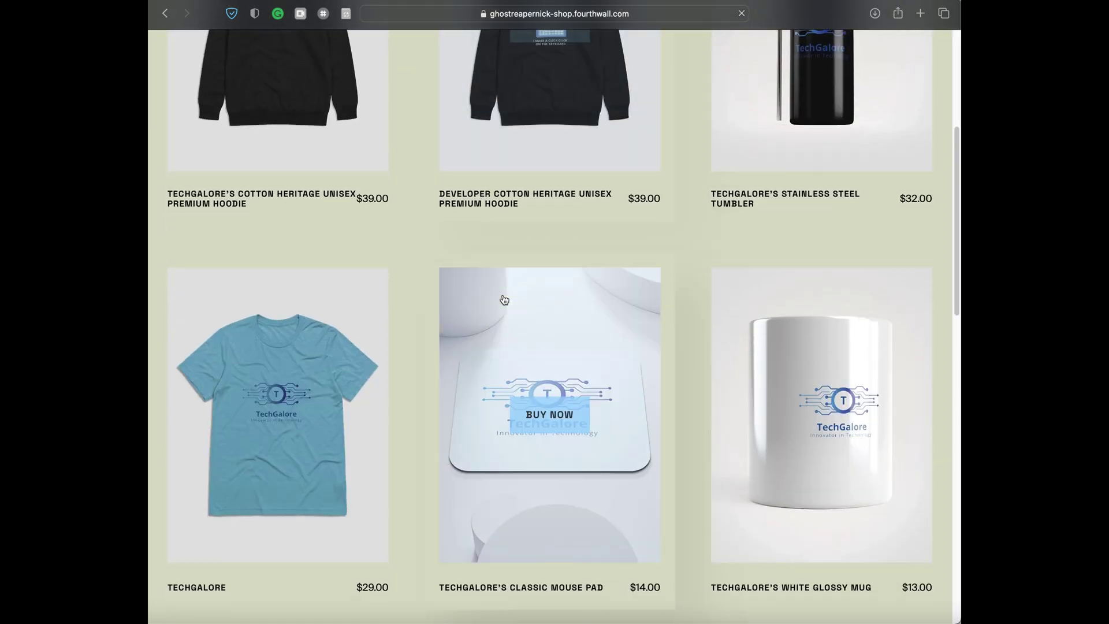
scroll(504, 300, down, 3)
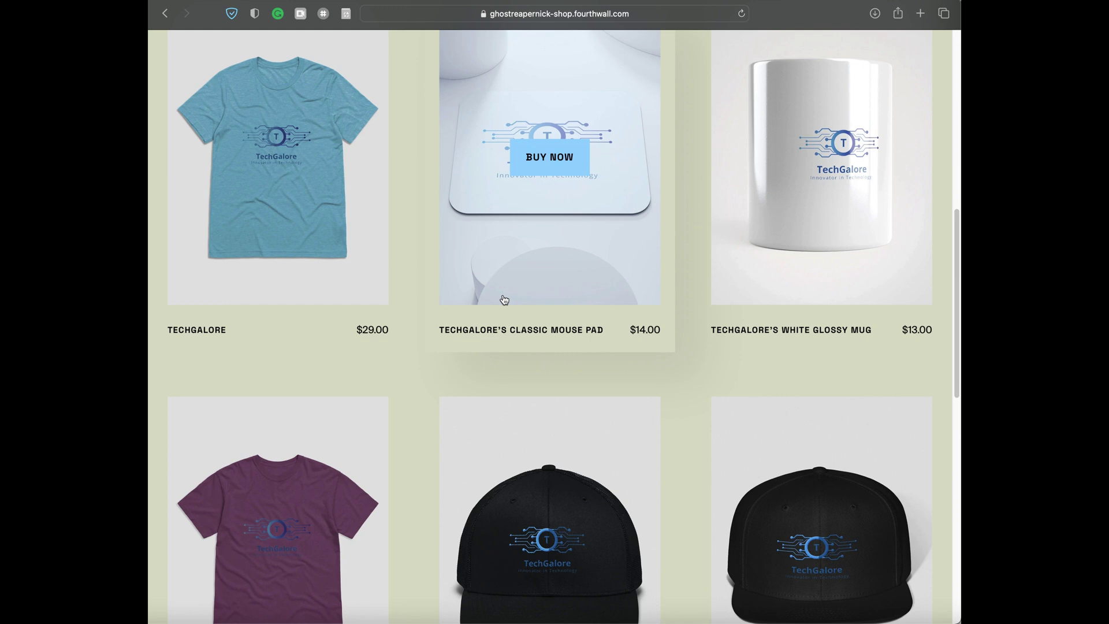
scroll(504, 300, down, 4)
scroll(473, 254, down, 5)
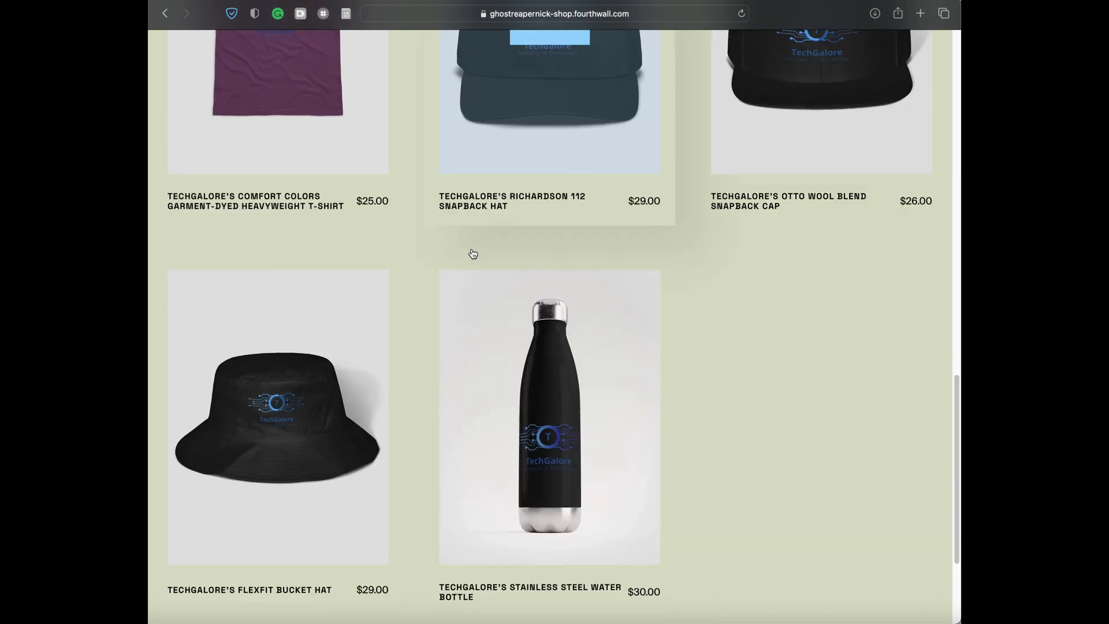
scroll(473, 253, up, 8)
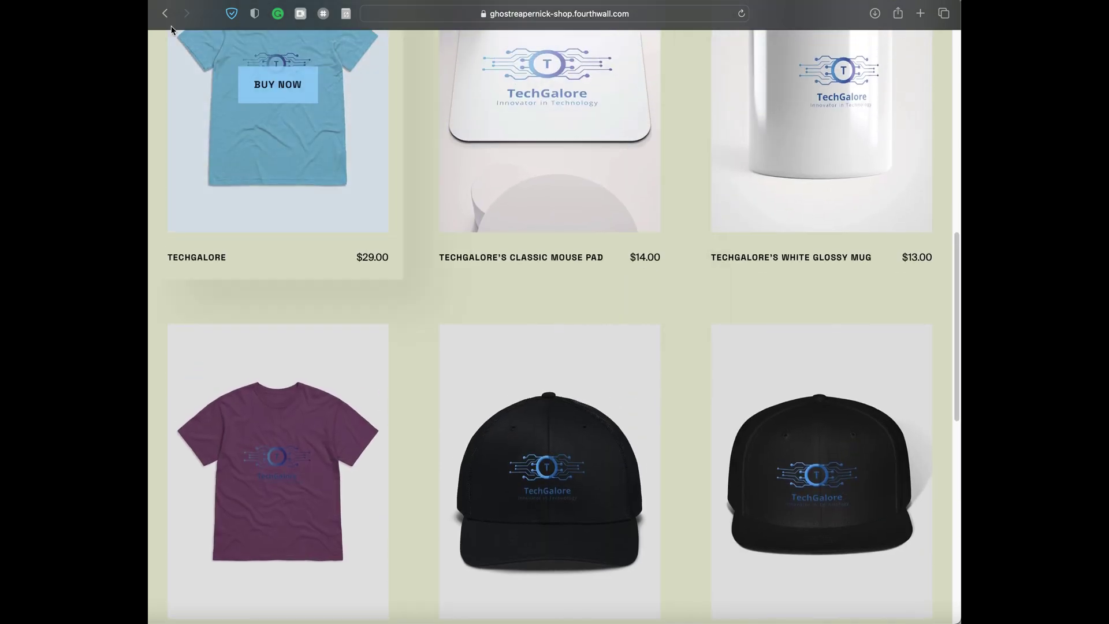
click(165, 14)
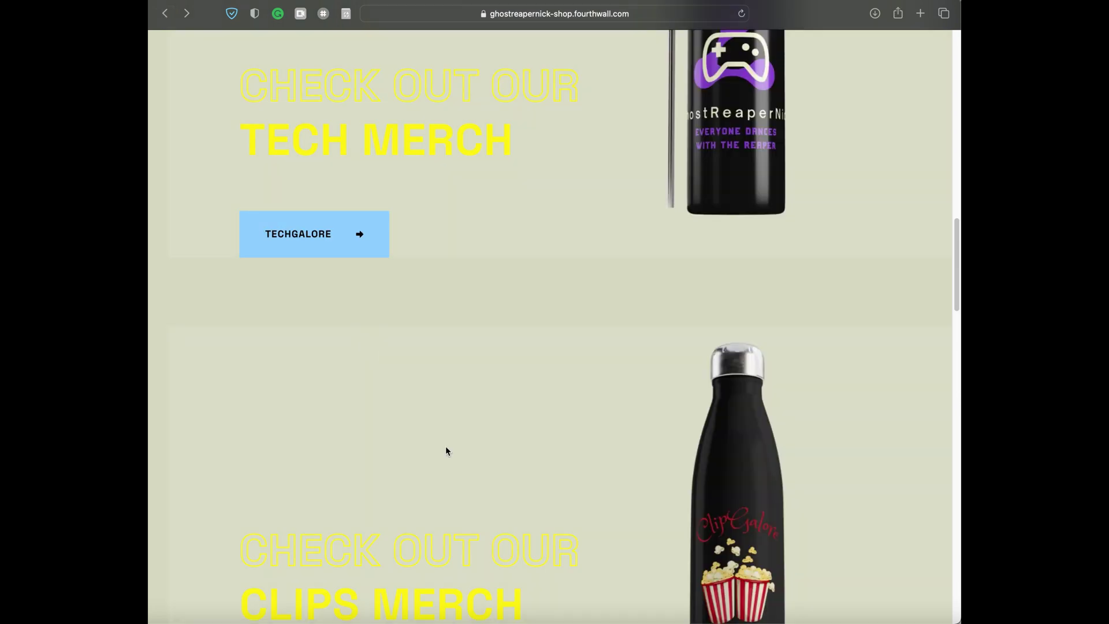
scroll(446, 448, down, 5)
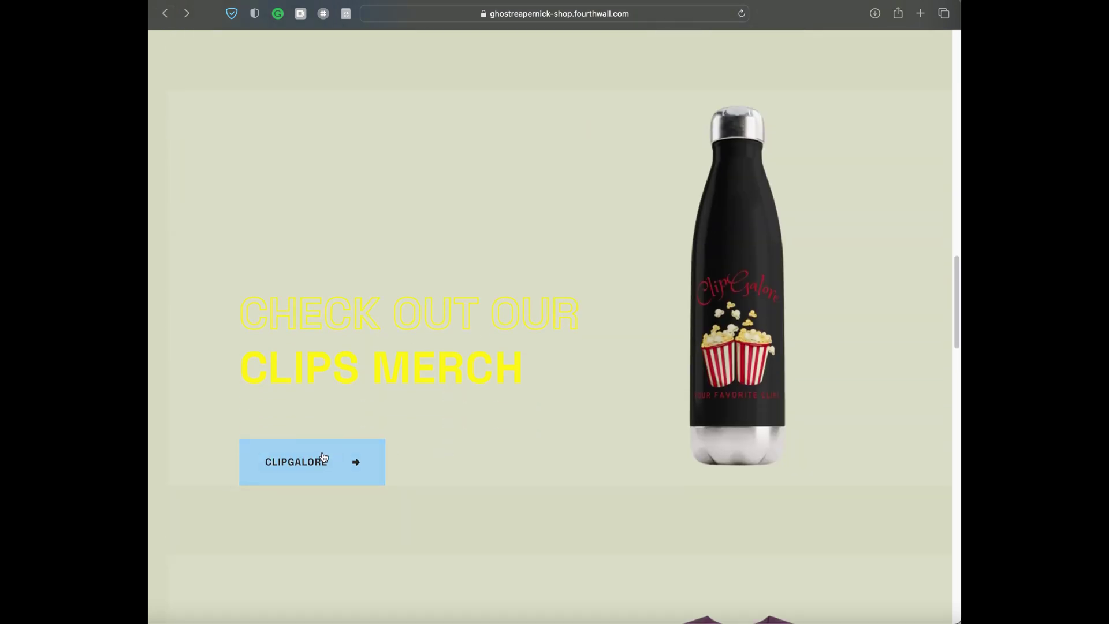
Browse the ClipGalore hoodies, tumbler, beanie, bottle and cap, then return home
click(323, 457)
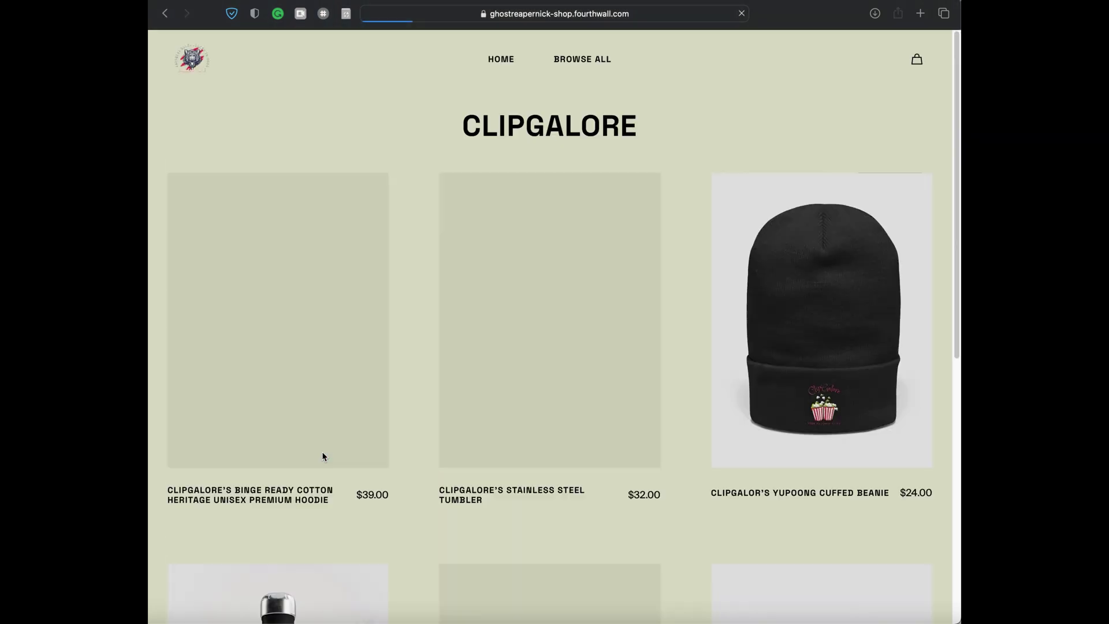
scroll(324, 457, down, 3)
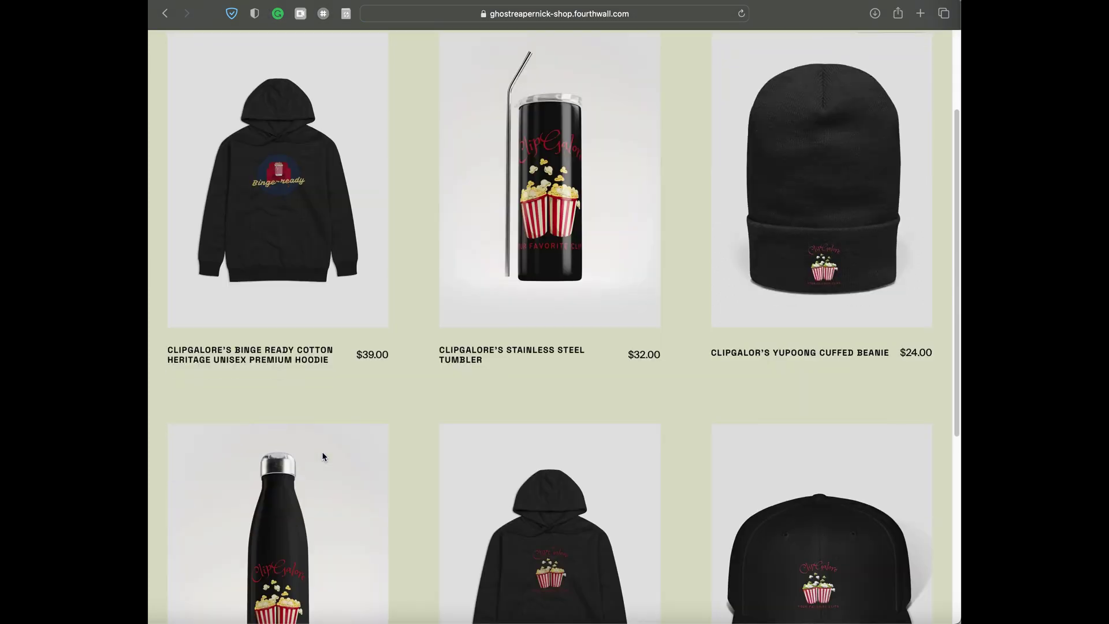
scroll(322, 457, down, 3)
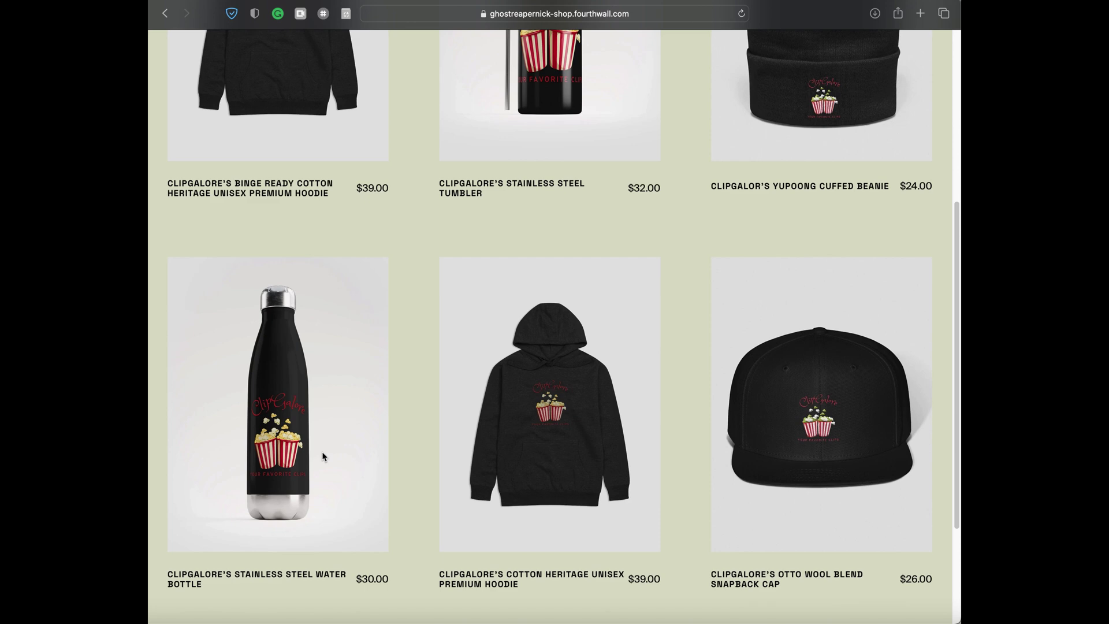
scroll(322, 457, down, 3)
scroll(321, 451, up, 10)
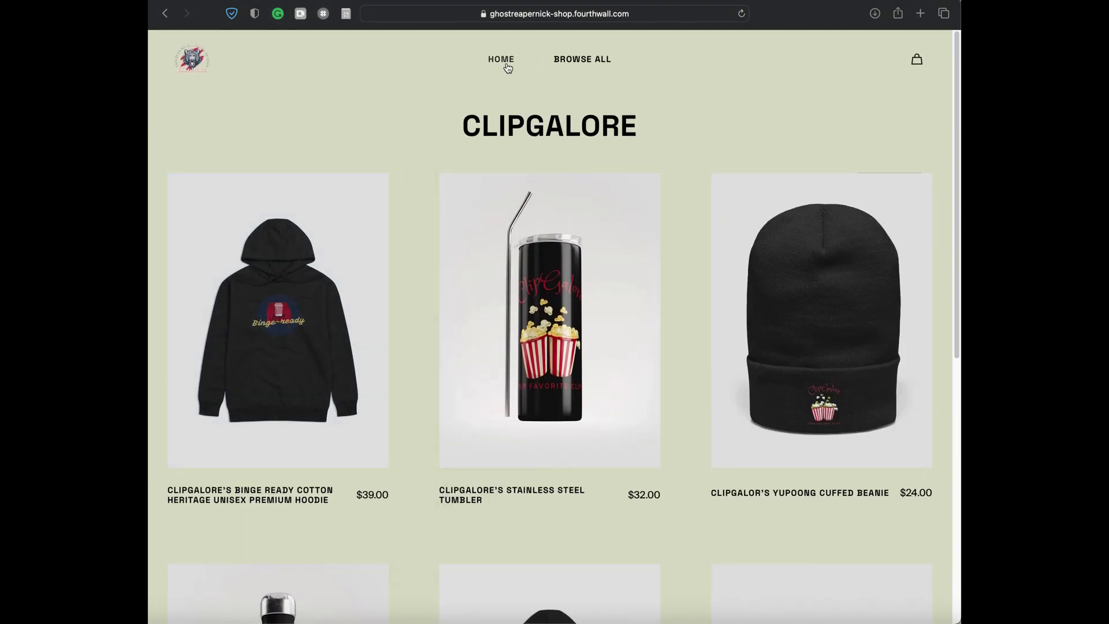
click(508, 66)
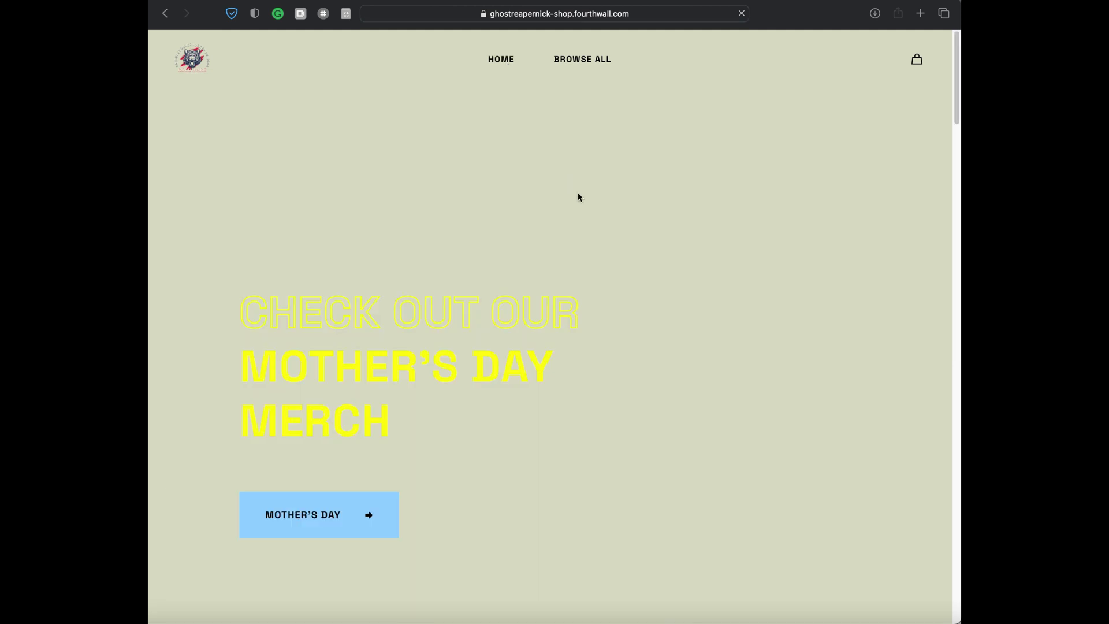
Scroll down to the 'Thank you for your support' donation form and newsletter signup
scroll(578, 197, down, 10)
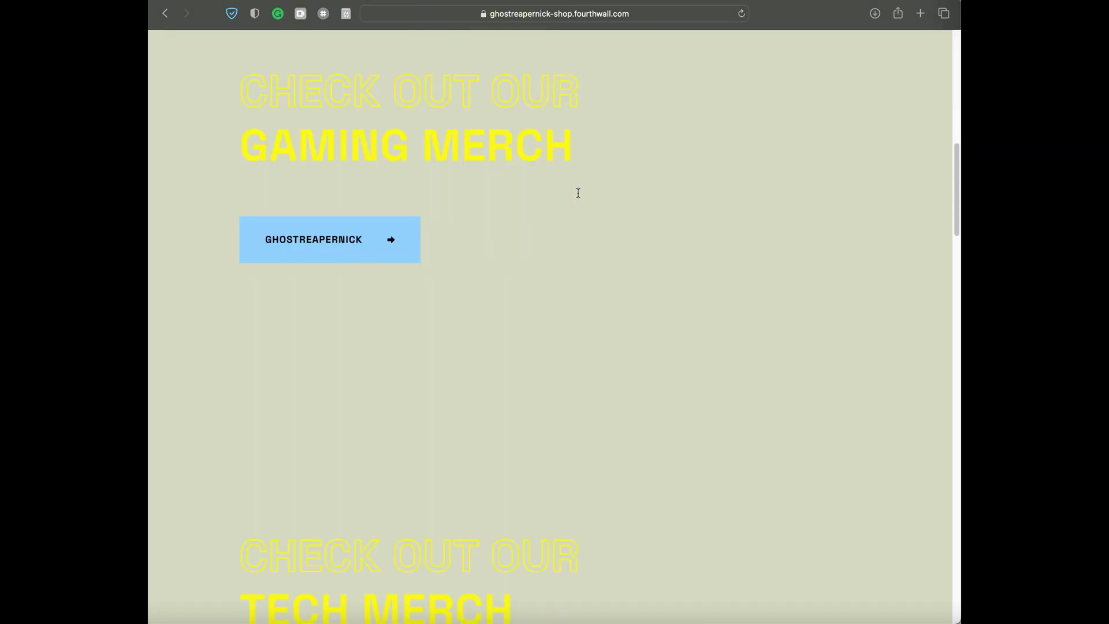
scroll(578, 192, down, 20)
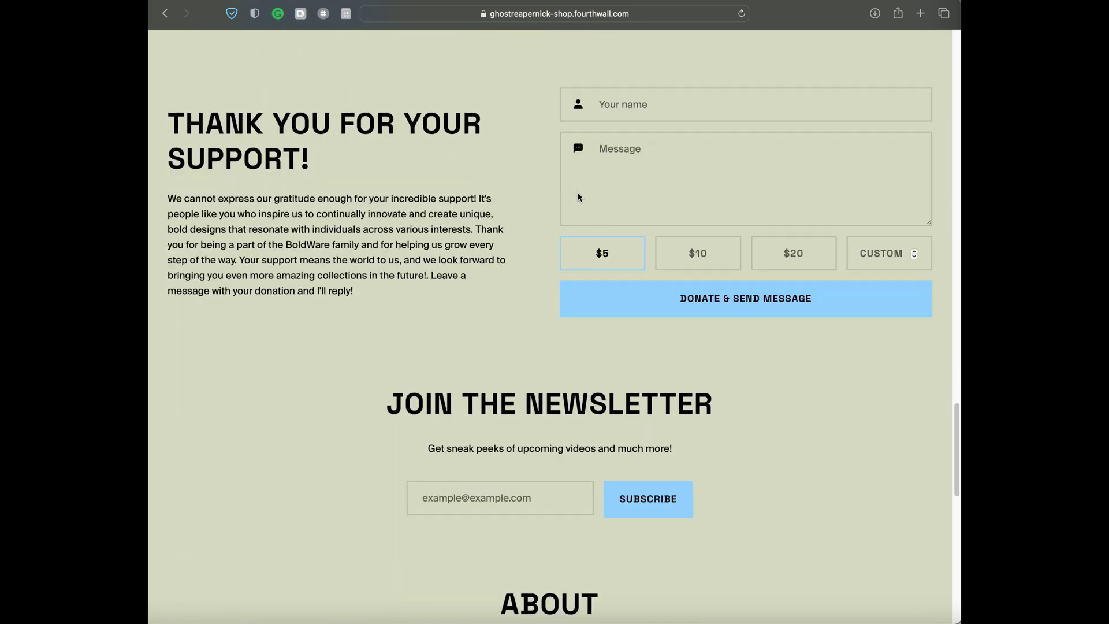
scroll(579, 195, up, 1)
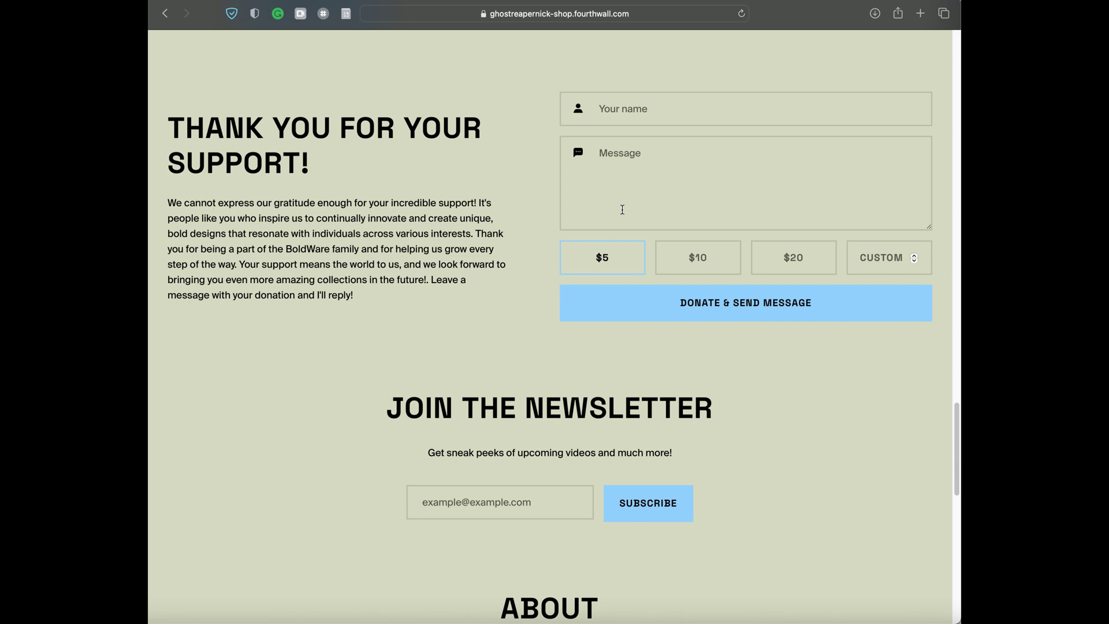
scroll(623, 205, down, 2)
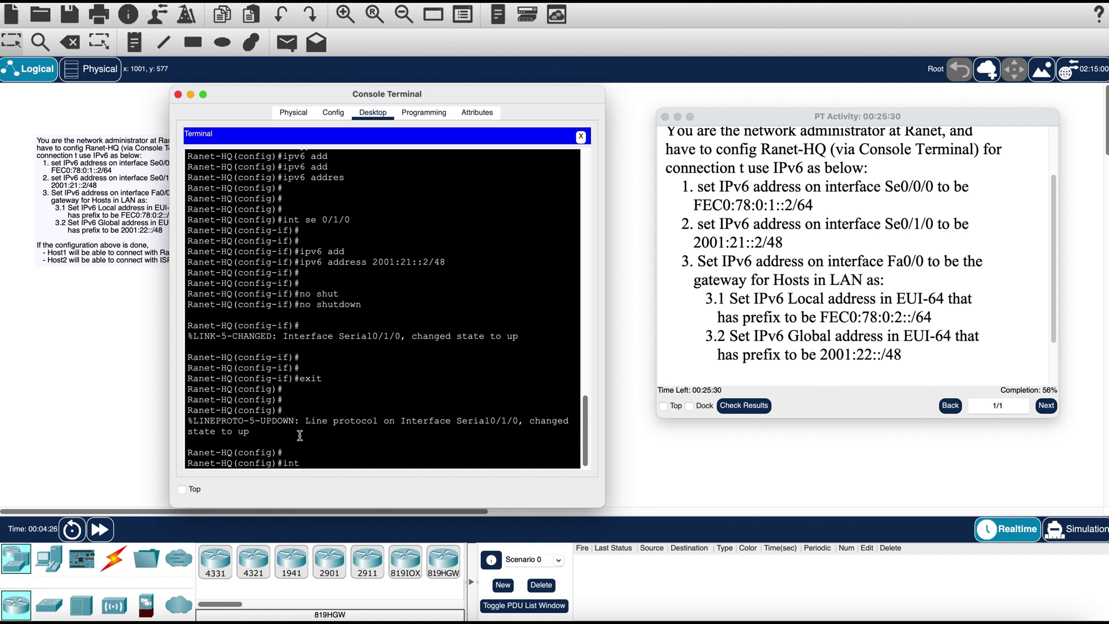
Configure FastEthernet0/0 with IPv6 address FEC0:78:0:2::/64 EUI-64
text(nt fa 0/0)
key(Return)
key(Return)
text(ip)
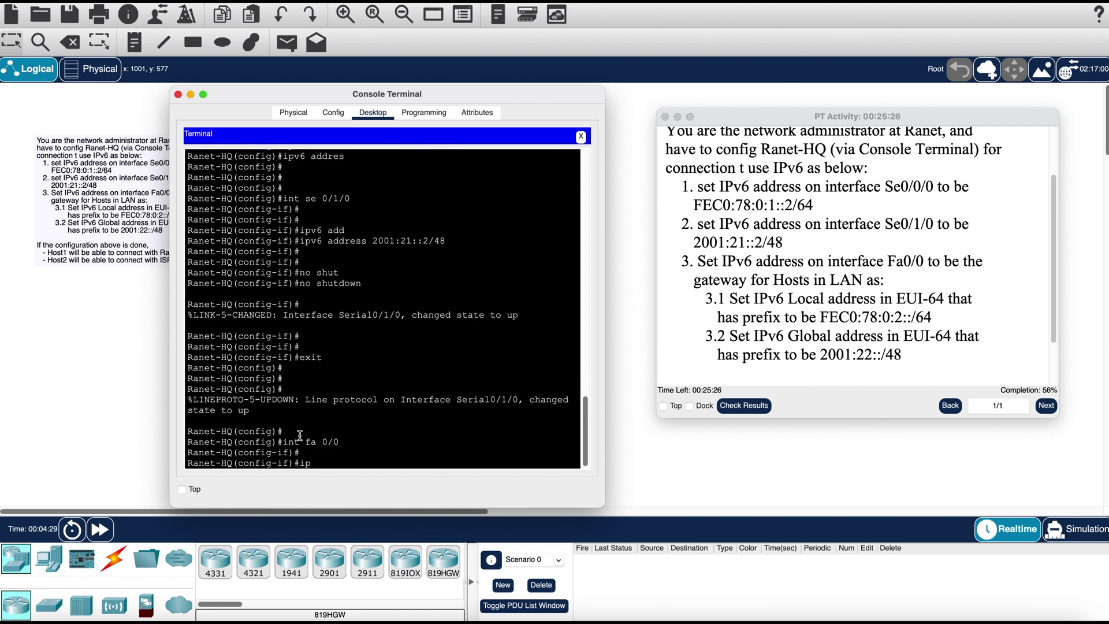
text(v6 add)
key(Tab)
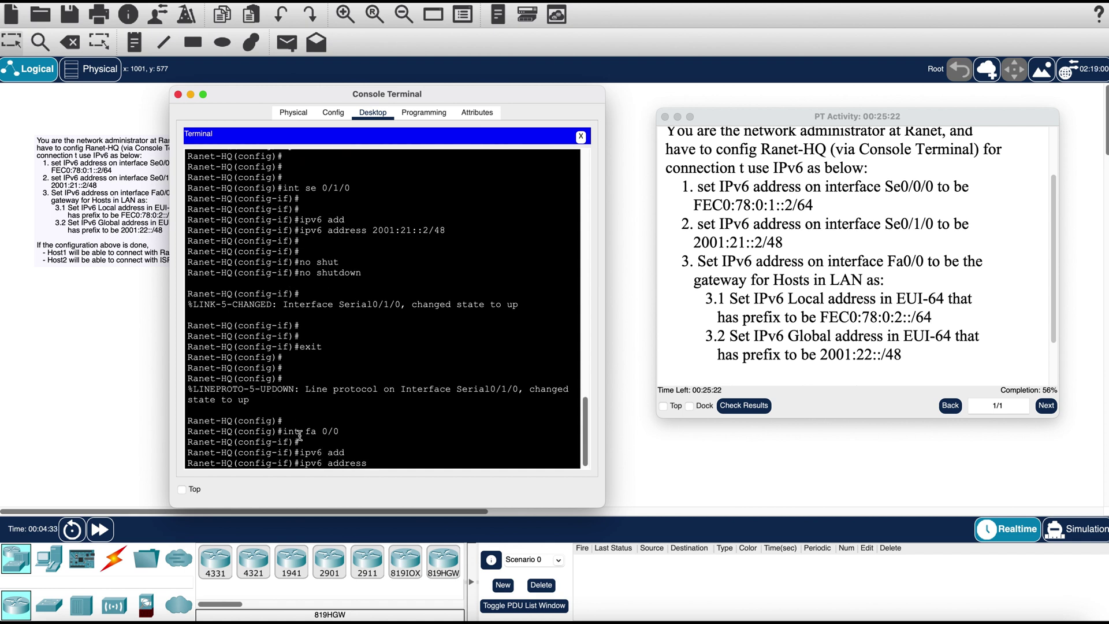
text(f)
key(BackSpace)
text(FEC0:78:0:2::/64 EUI-64)
key(Return)
key(Return)
key(Return)
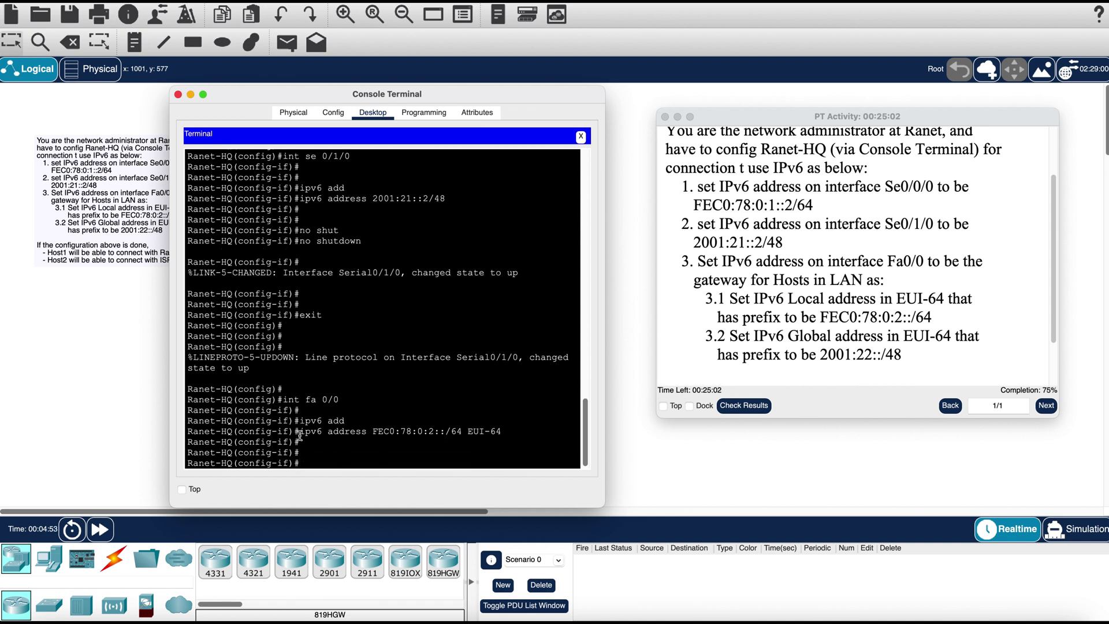
Add the 2001:22::/48 EUI-64 global address to Fa0/0
text(IPV6 ADD)
key(Tab)
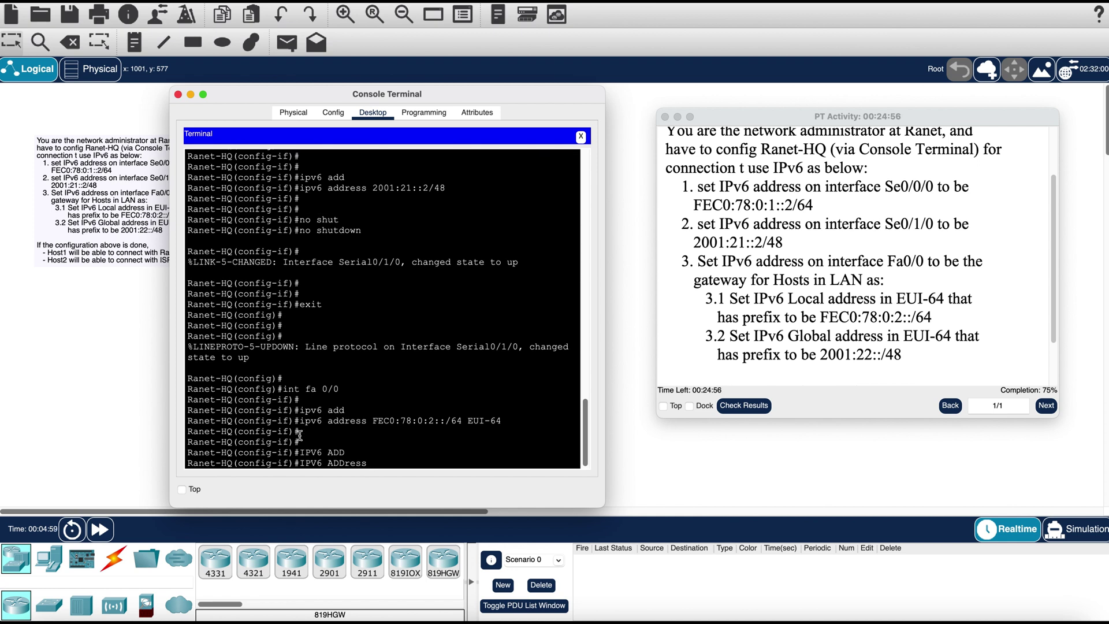
key(BackSpace)
key(BackSpace)
key(BackSpace)
key(BackSpace)
key(BackSpace)
key(BackSpace)
key(BackSpace)
key(BackSpace)
text(add)
key(Tab)
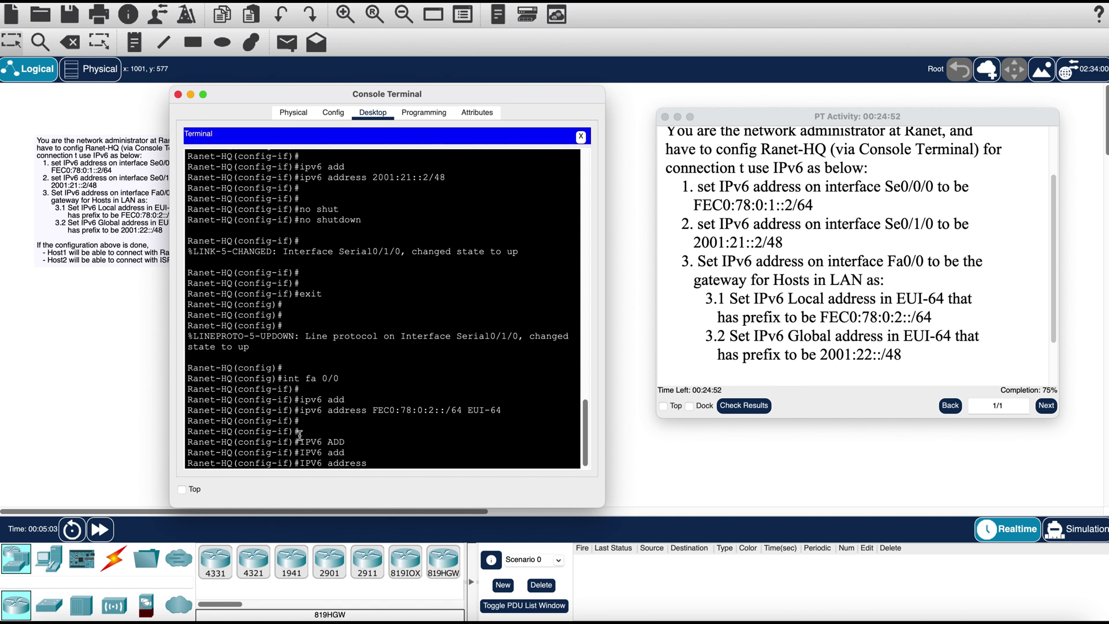
text(2001:22::)
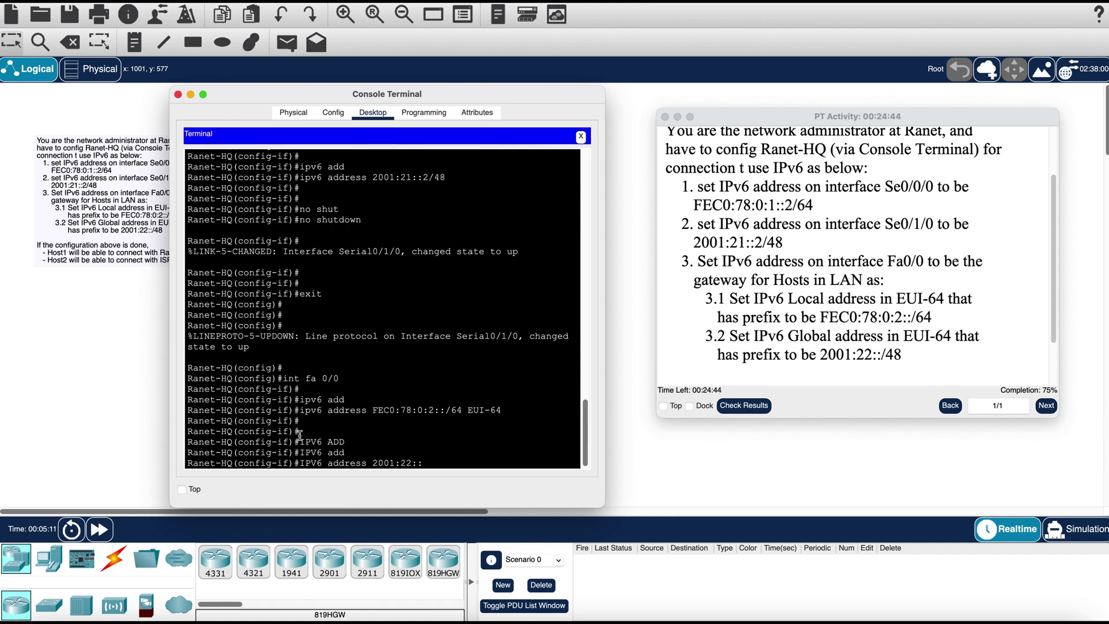
text(/48 eui-64)
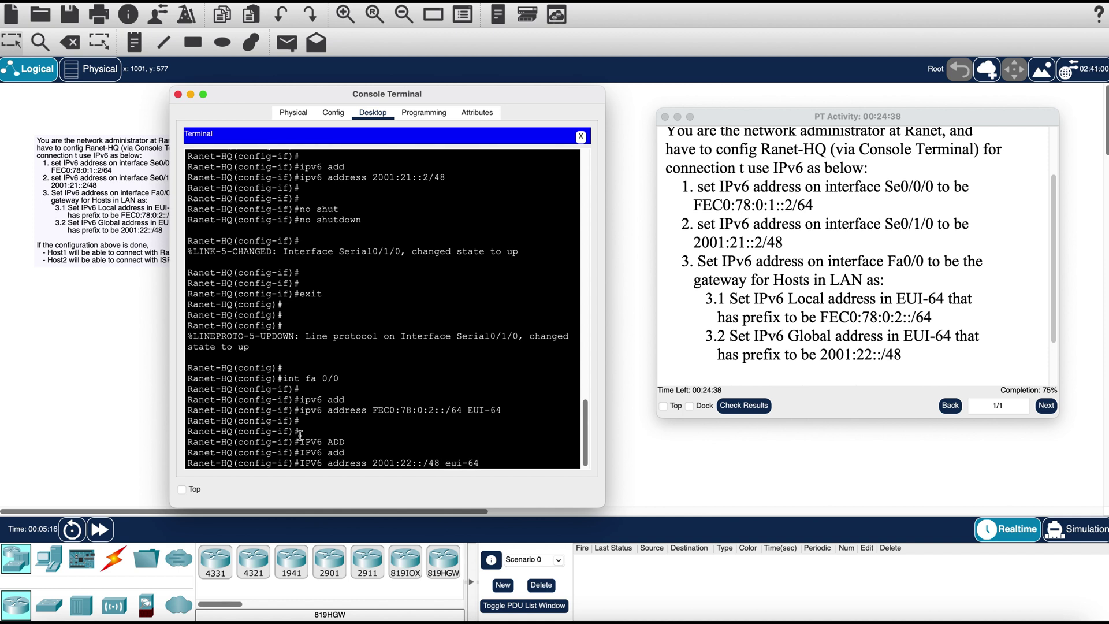
key(Return)
key(Return)
key(Return)
Bring Fa0/0 up with no shutdown
text(net-HQ(config-if)#n)
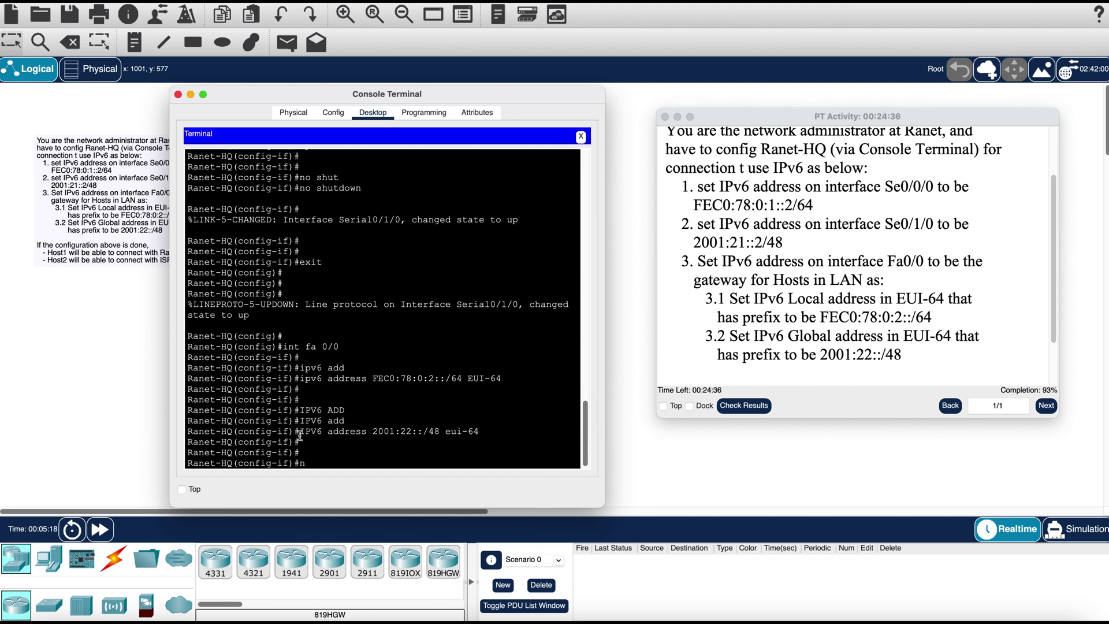
text(o shut)
key(Return)
key(Return)
key(Return)
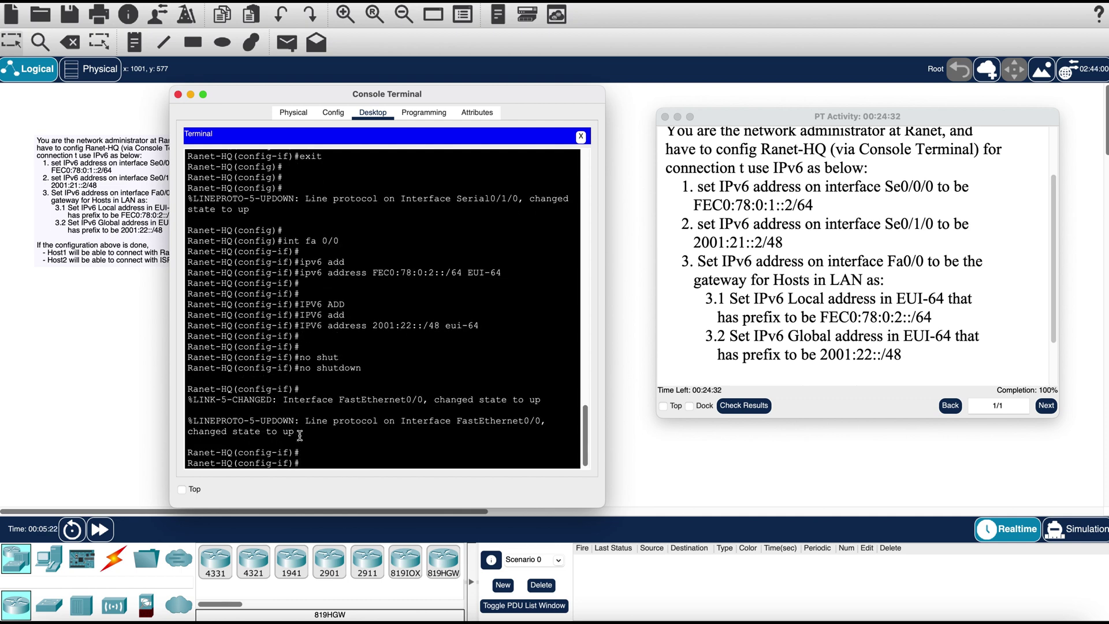
key(BackSpace)
Save the lab as 'NA-1-3-IPv6addressing completed', overwriting the existing file
click(149, 0)
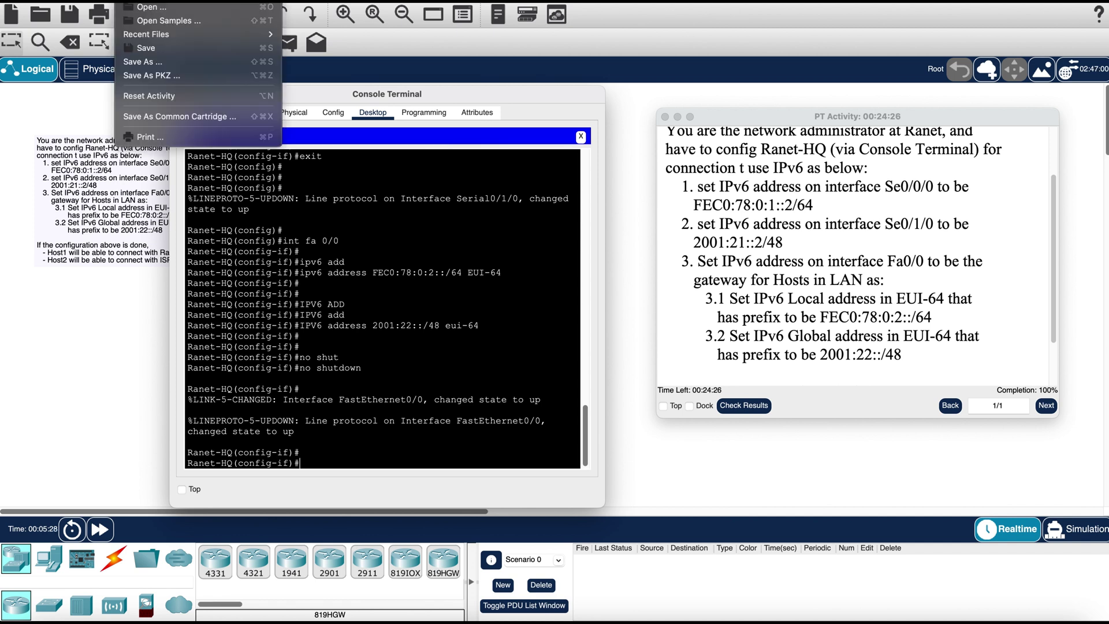
click(165, 62)
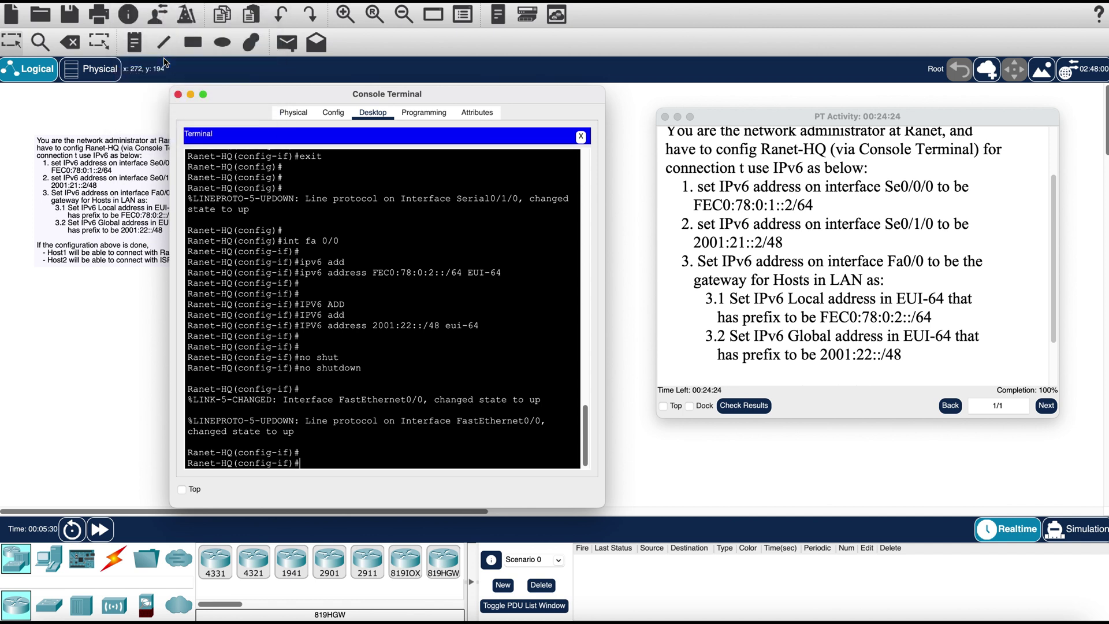
key(Right)
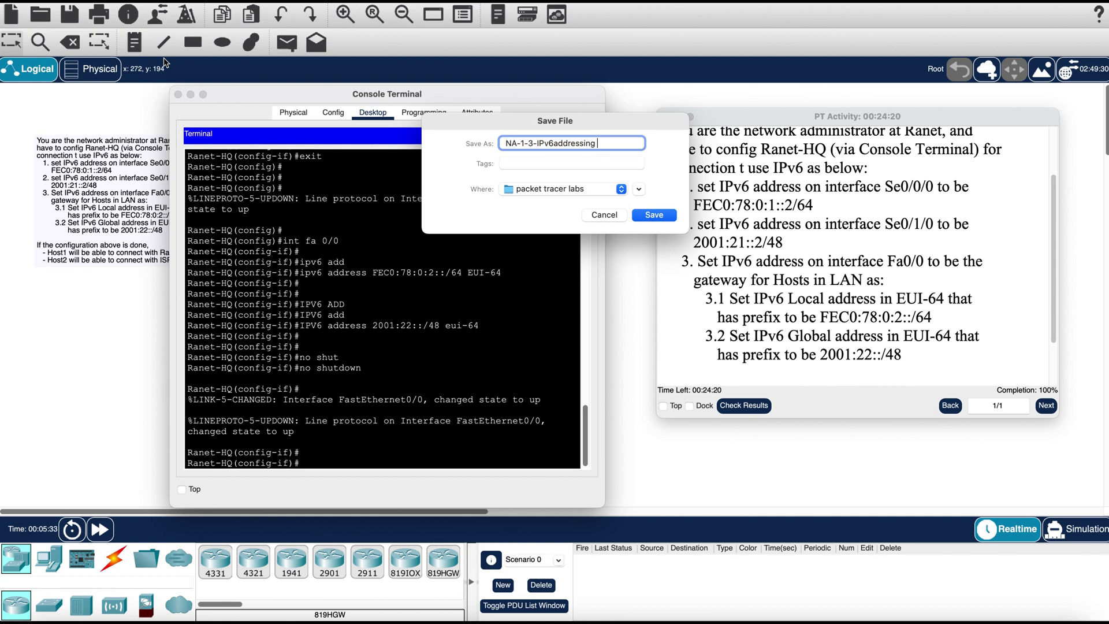
text(completed)
key(Return)
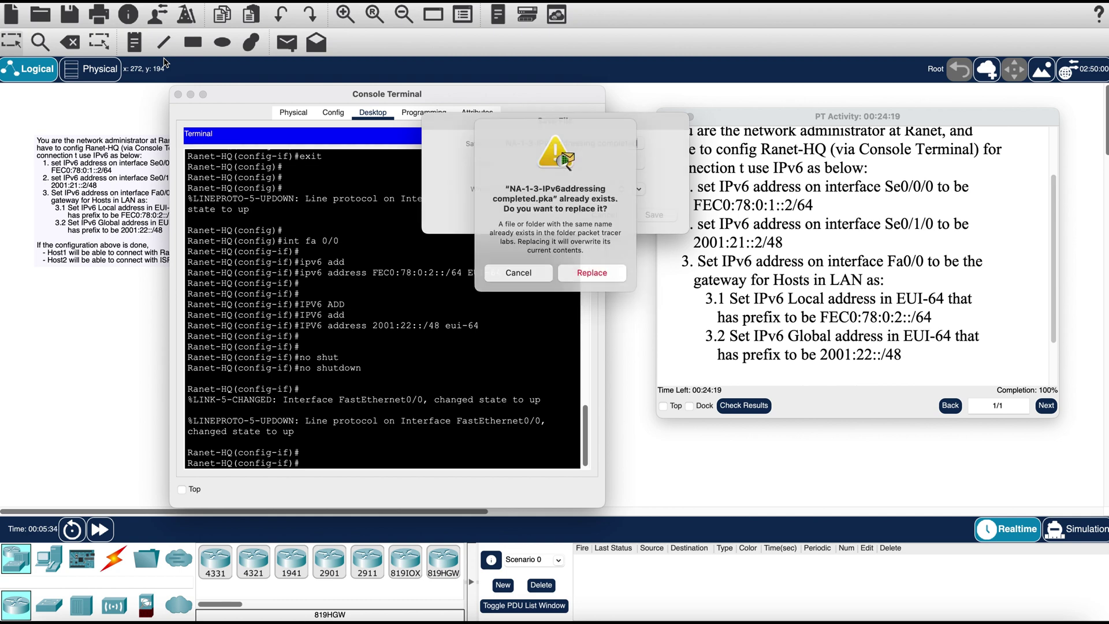
click(610, 287)
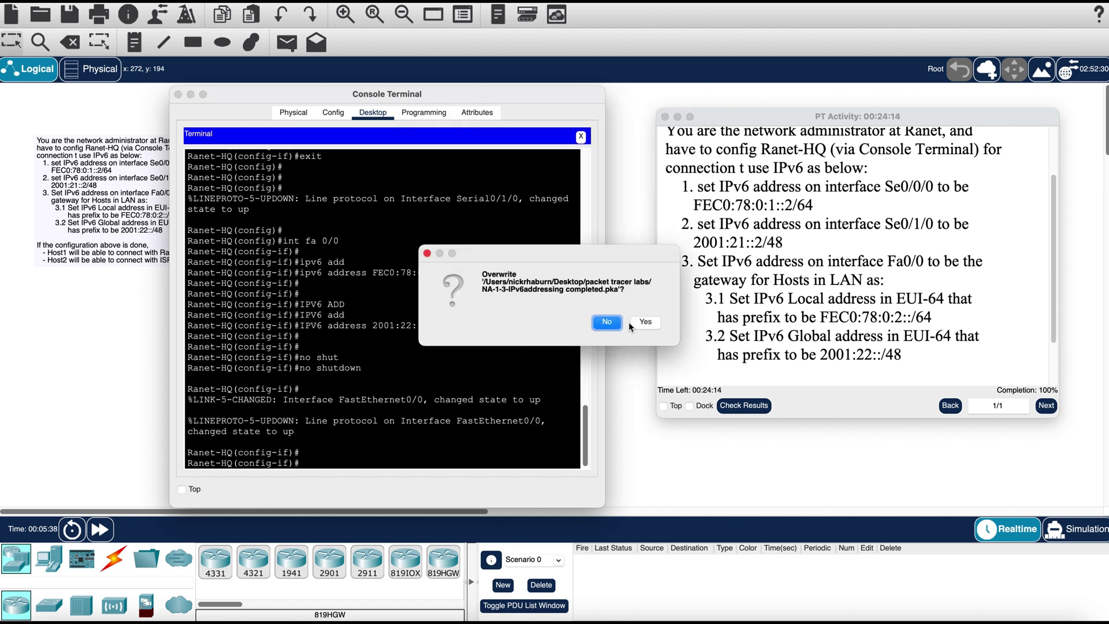
click(644, 322)
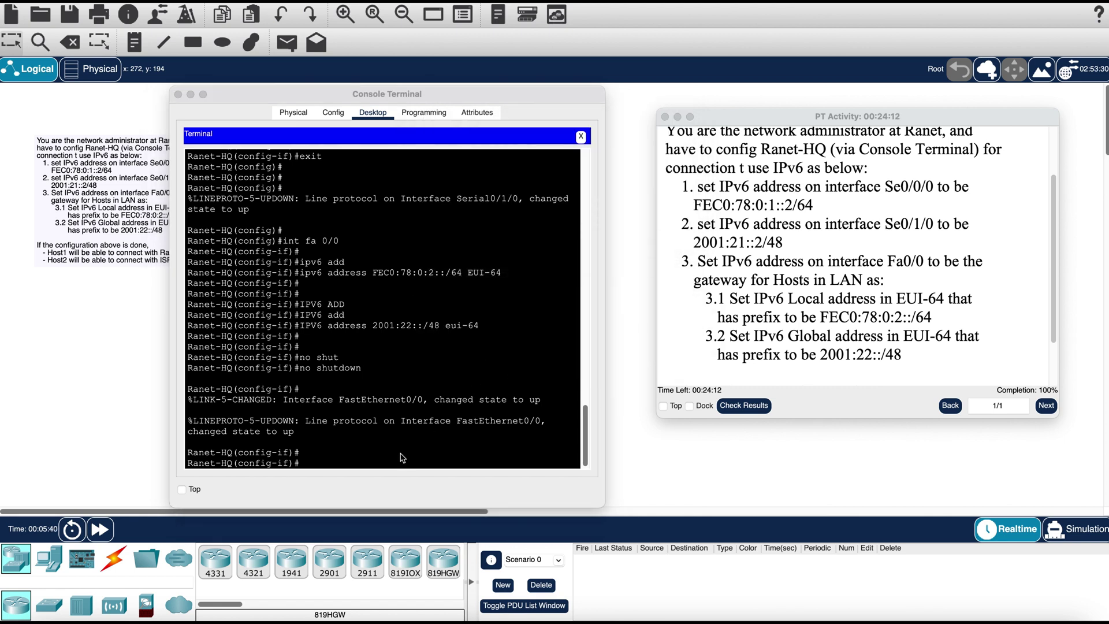
click(400, 453)
Exit interface configuration and view the assessment items, all 16/16 correct
key(Return)
key(Return)
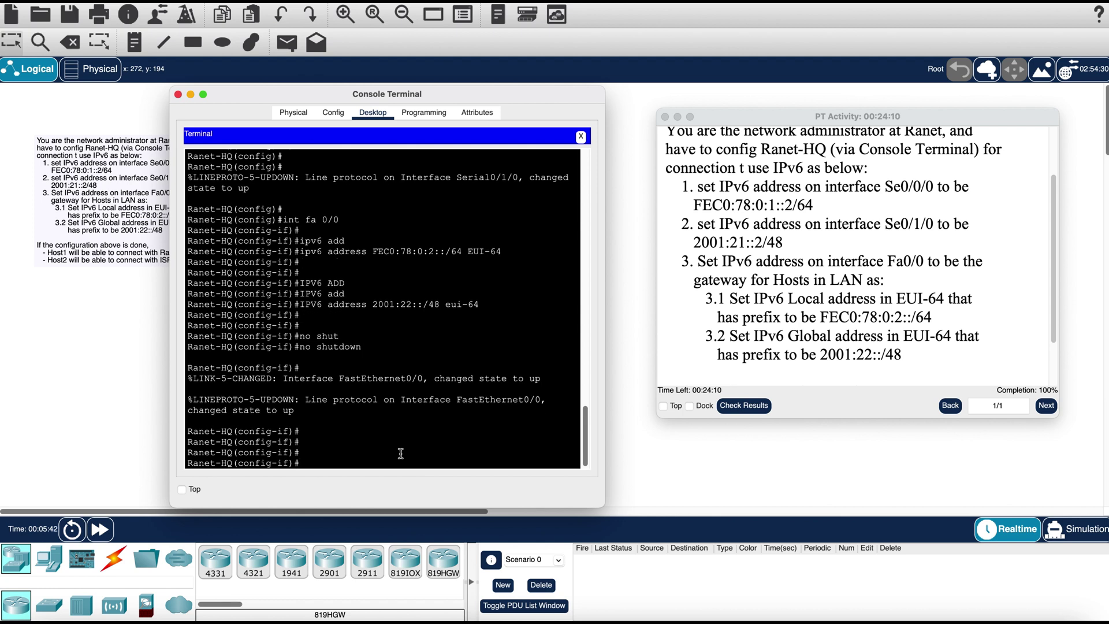
text(exit)
key(Return)
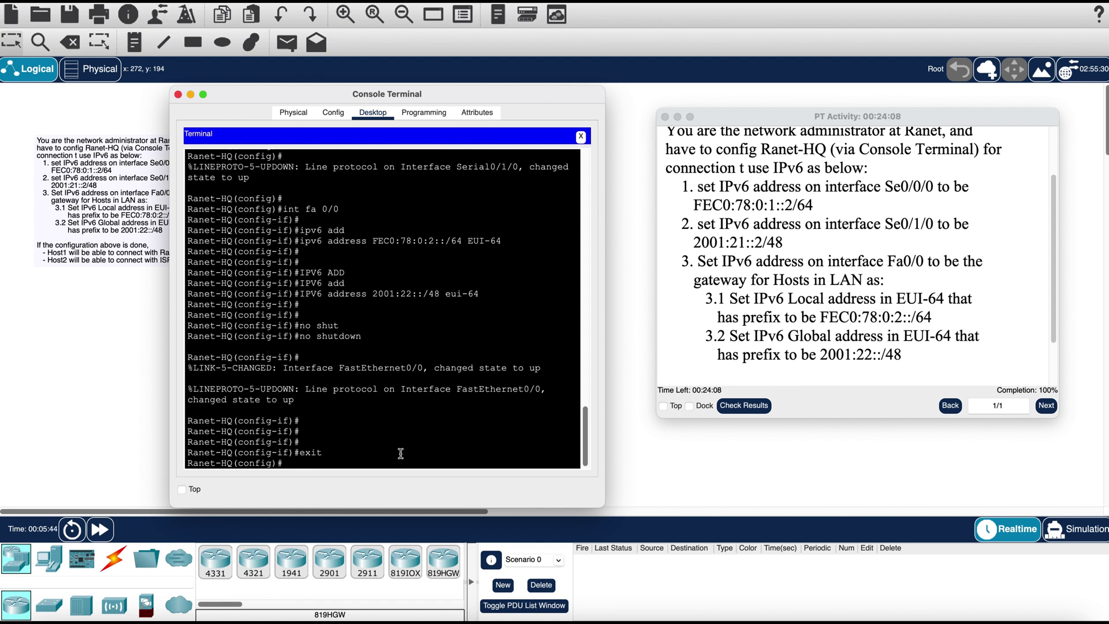
click(744, 405)
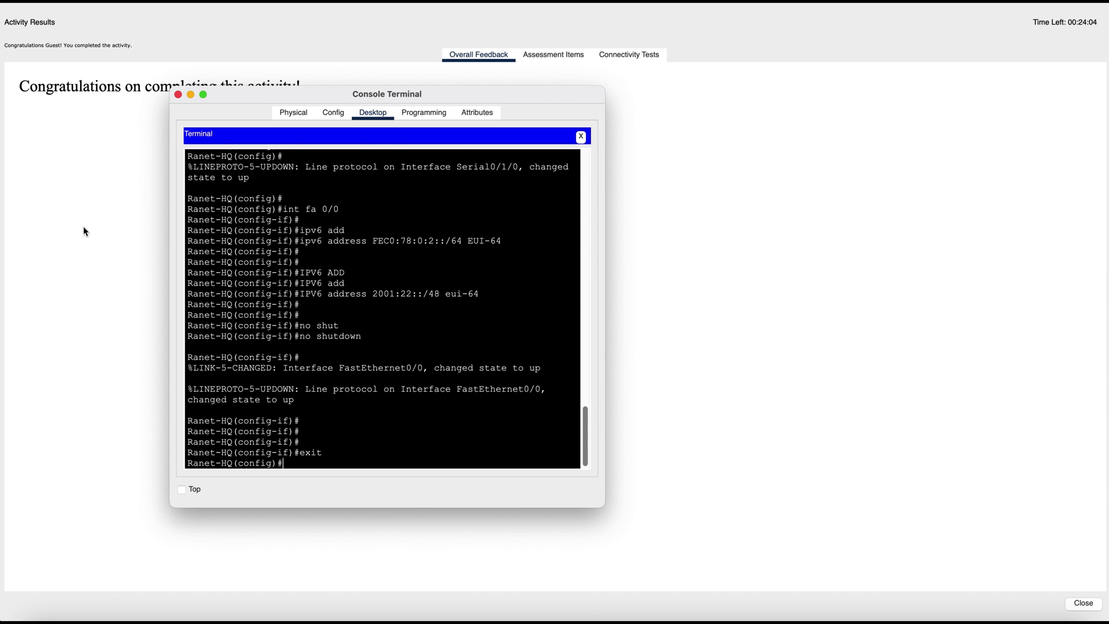
click(85, 230)
click(532, 56)
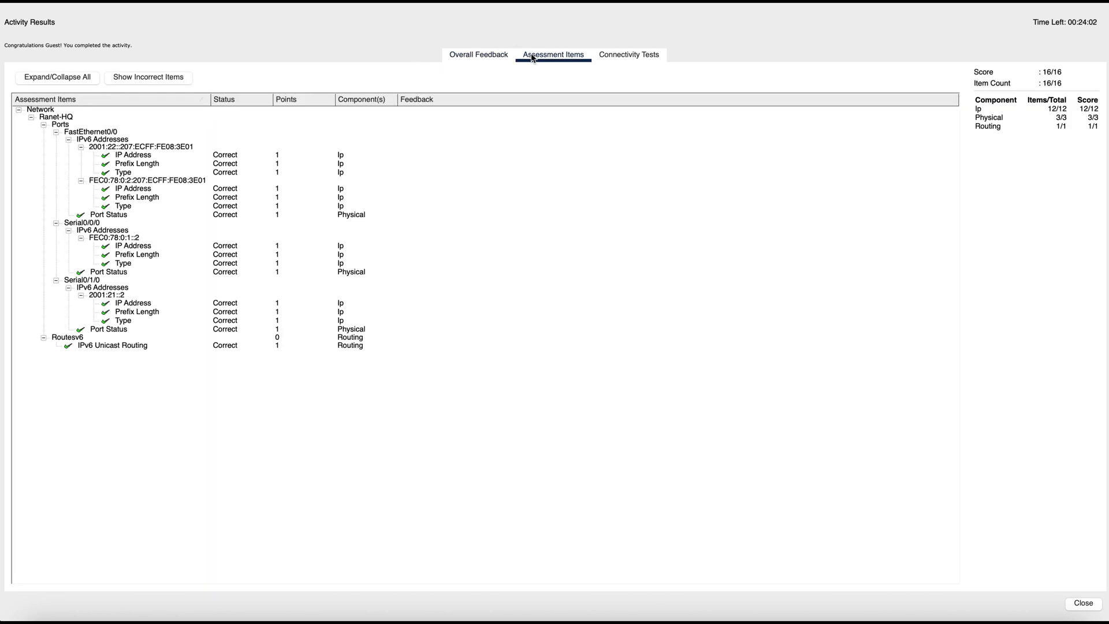